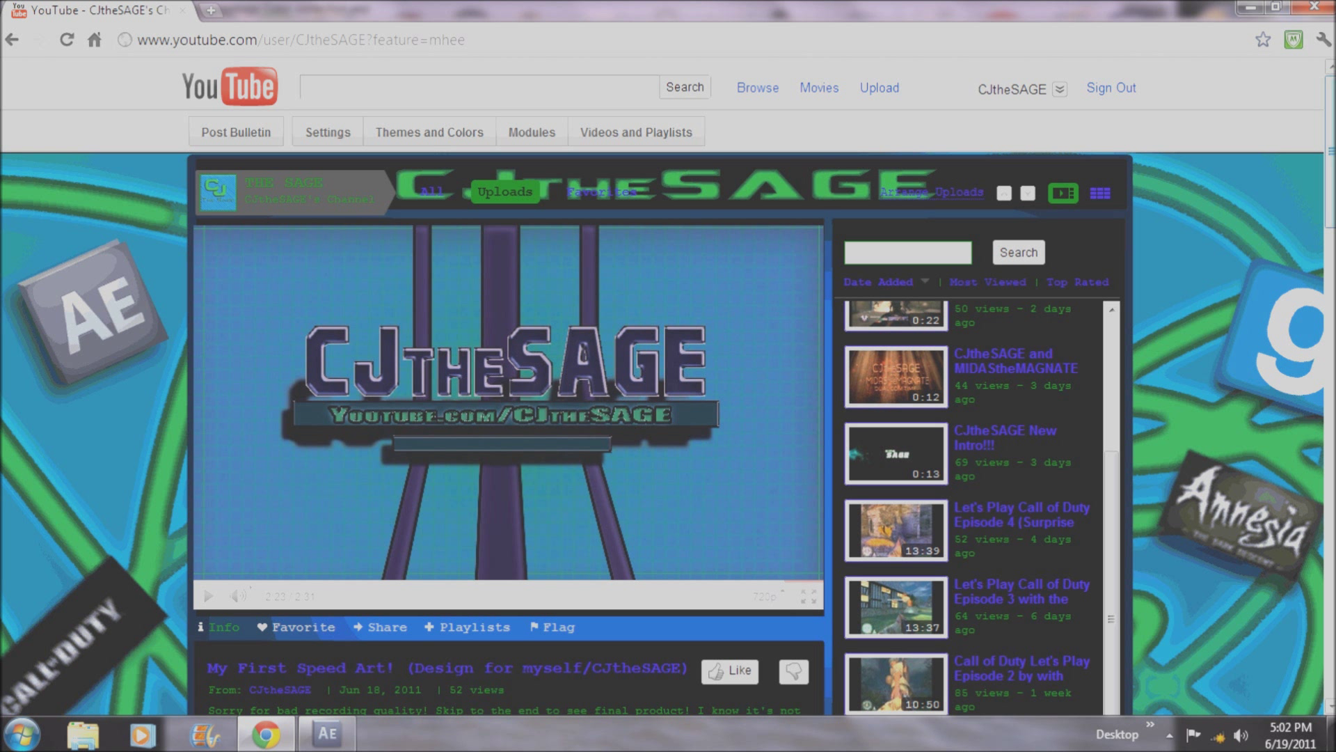
# Browse the channel's uploaded videos up to the newest, and switch to the color correction project in After Effects.
pyautogui.moveTo(1115, 535); pyautogui.dragTo(1115, 399)
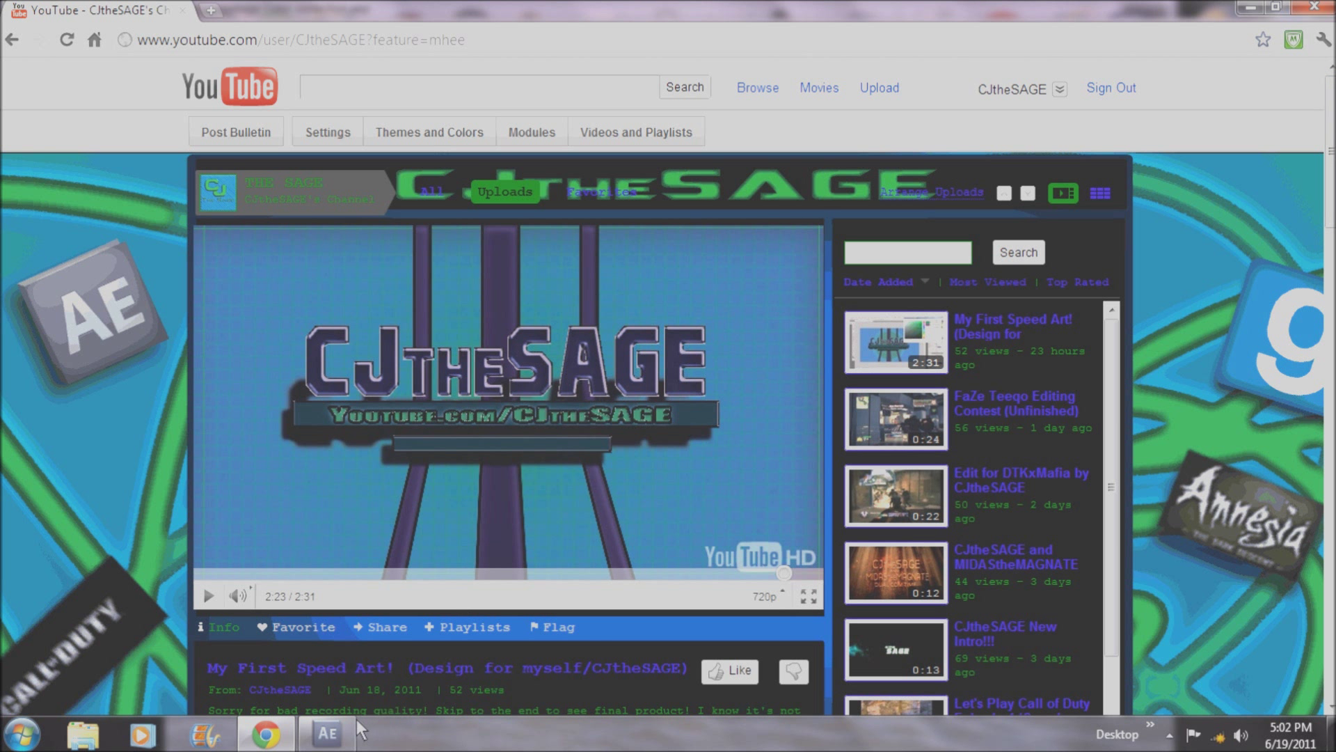
pyautogui.click(342, 732)
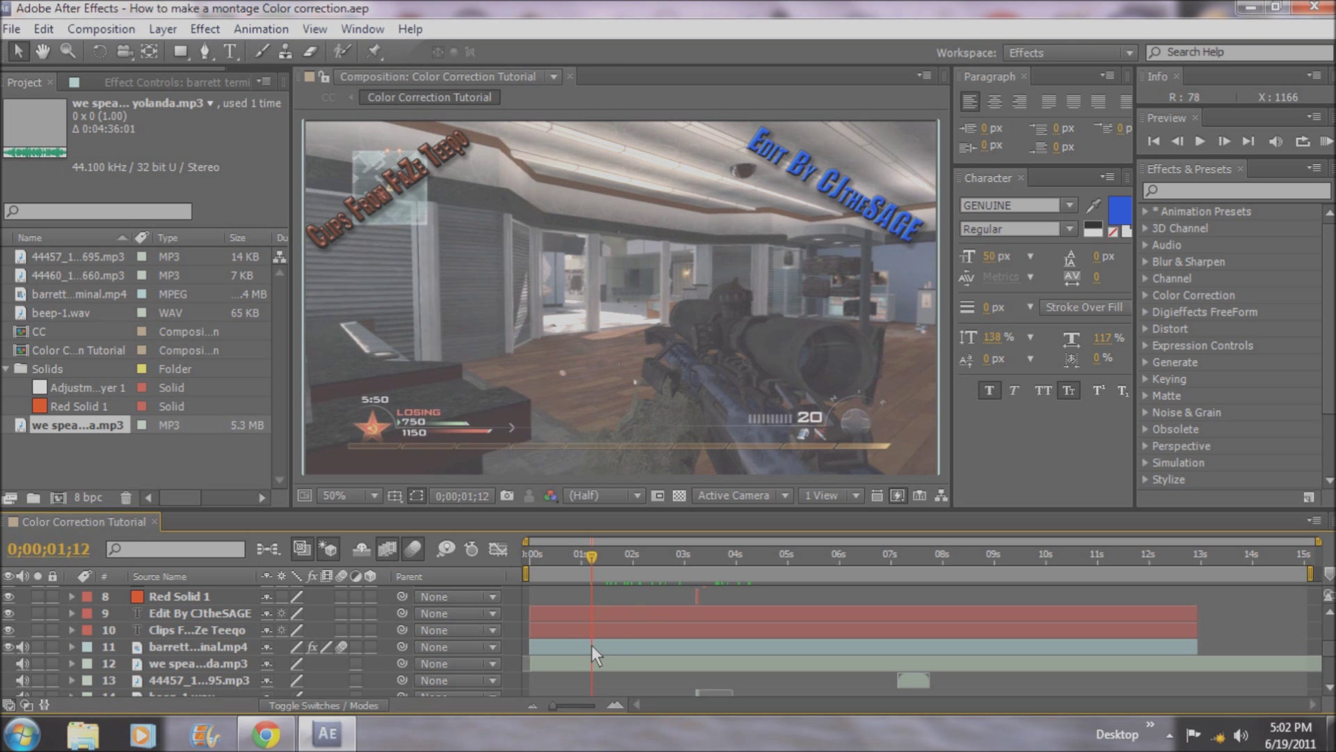
pyautogui.click(593, 646)
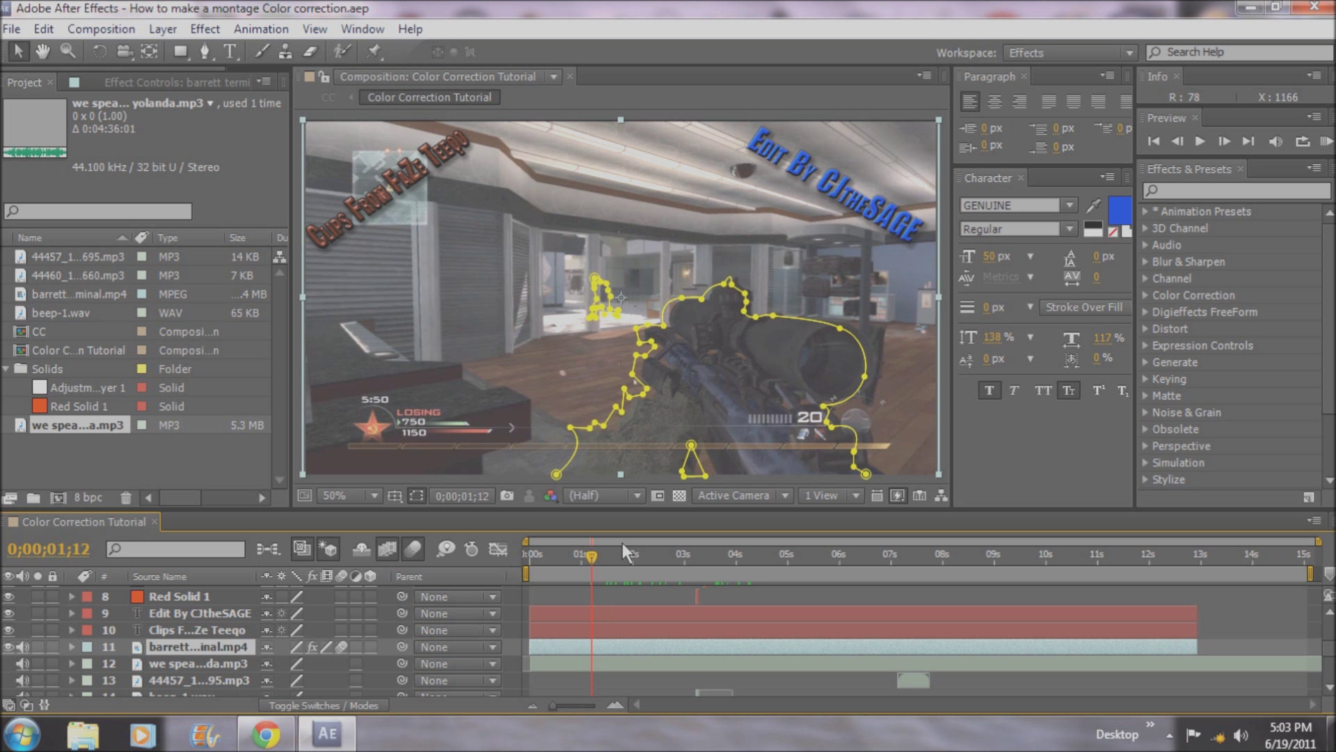
pyautogui.click(616, 598)
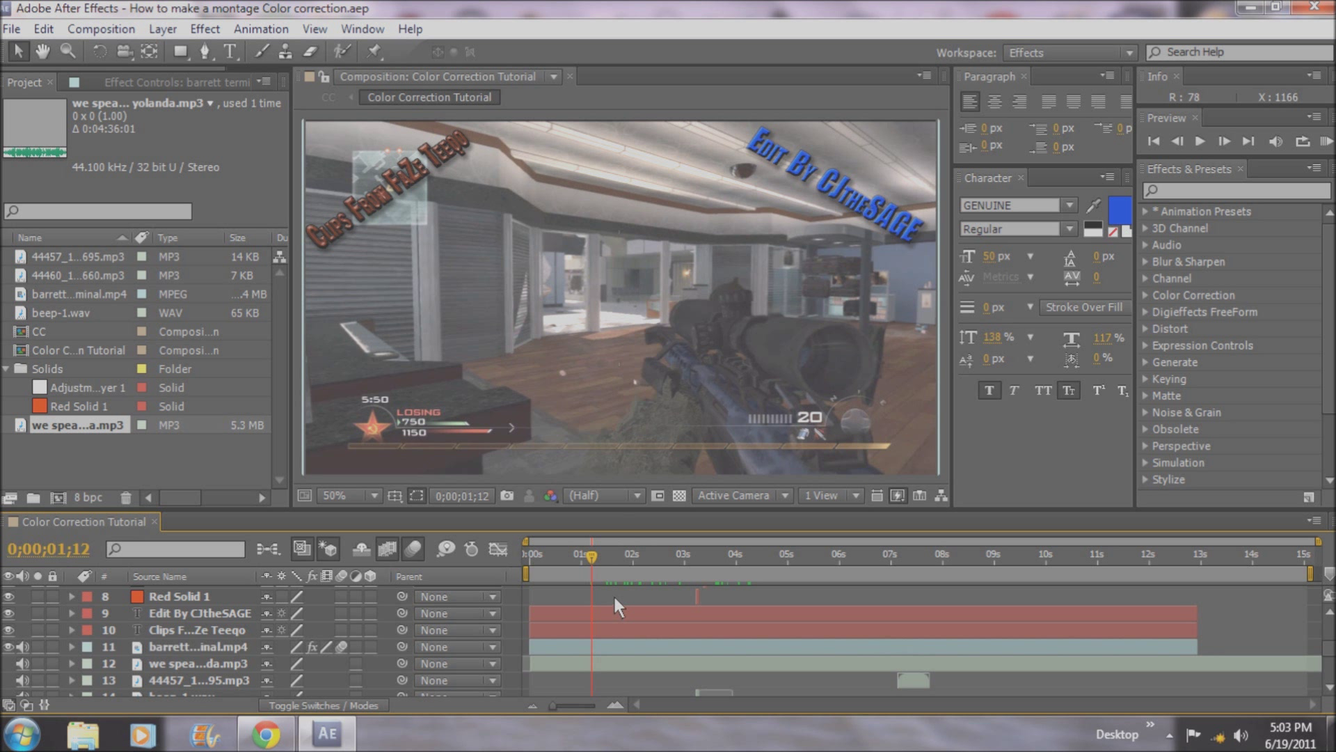
pyautogui.click(595, 646)
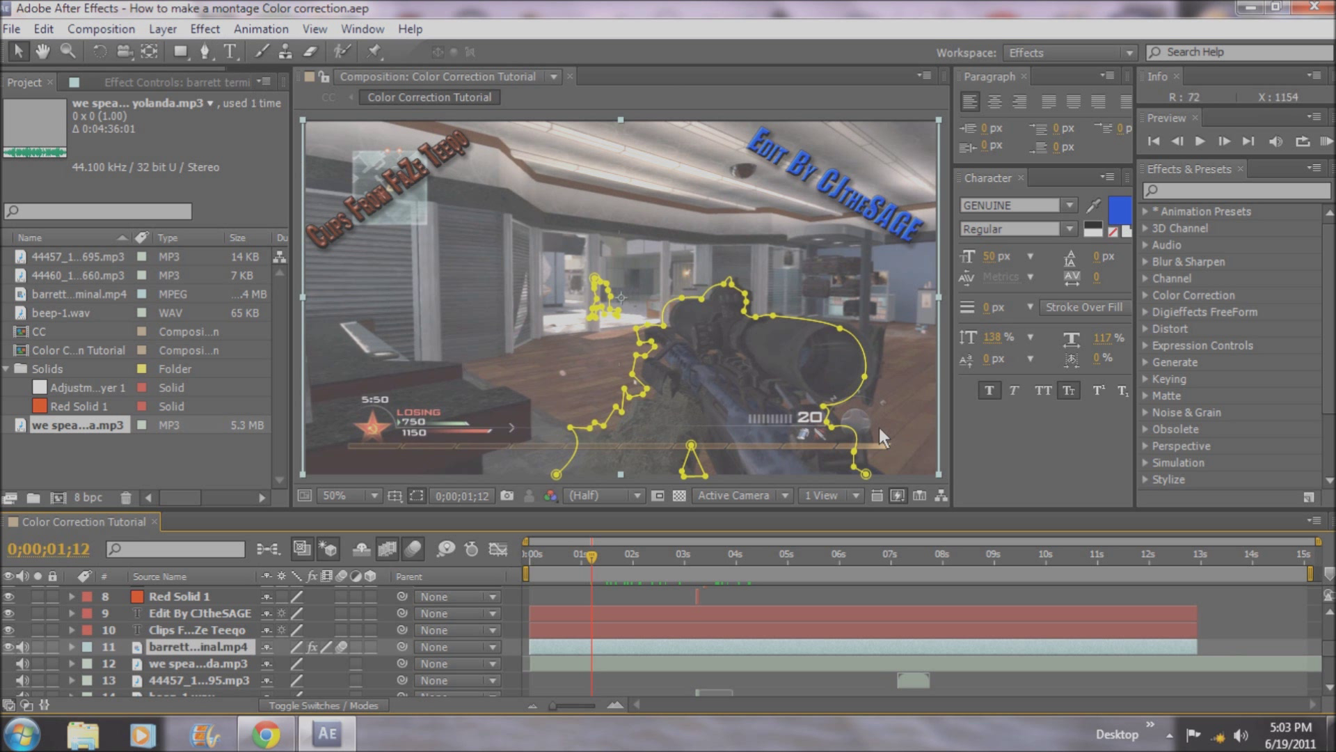
pyautogui.click(674, 587)
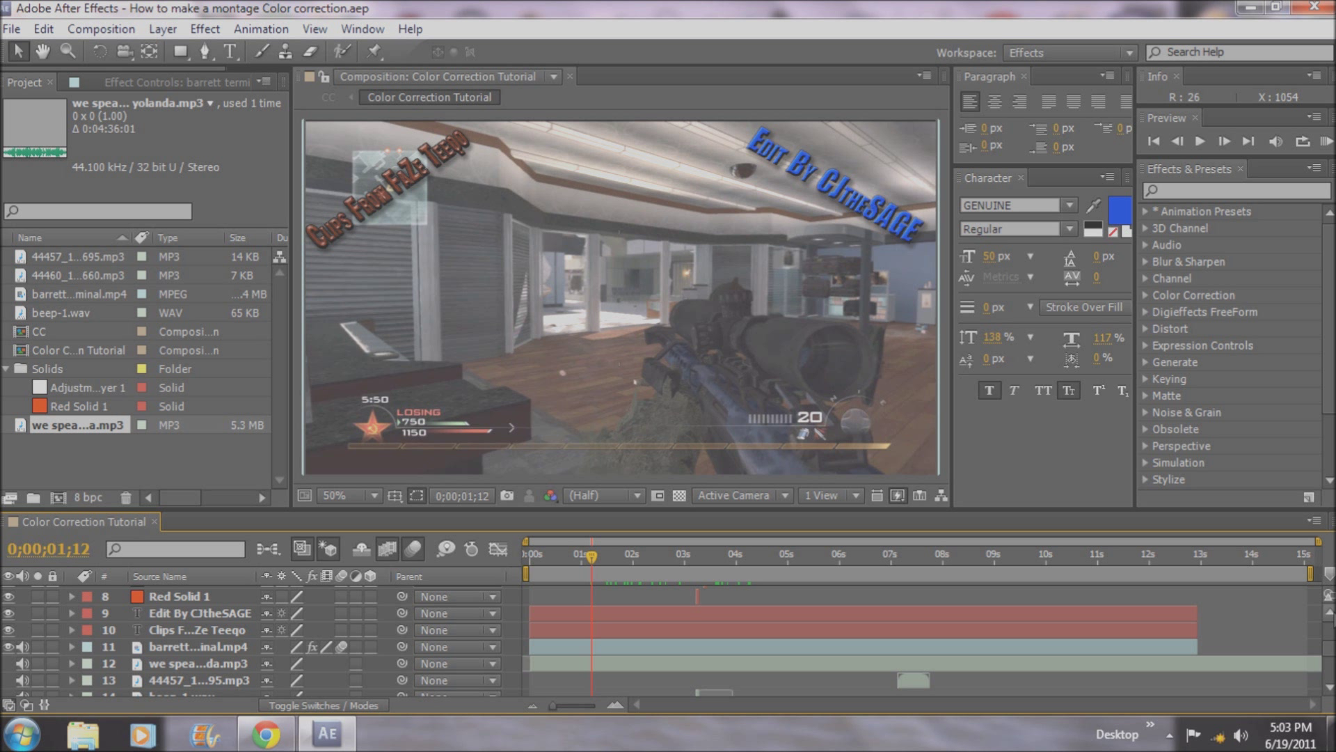
pyautogui.scroll(3, 1332, 626)
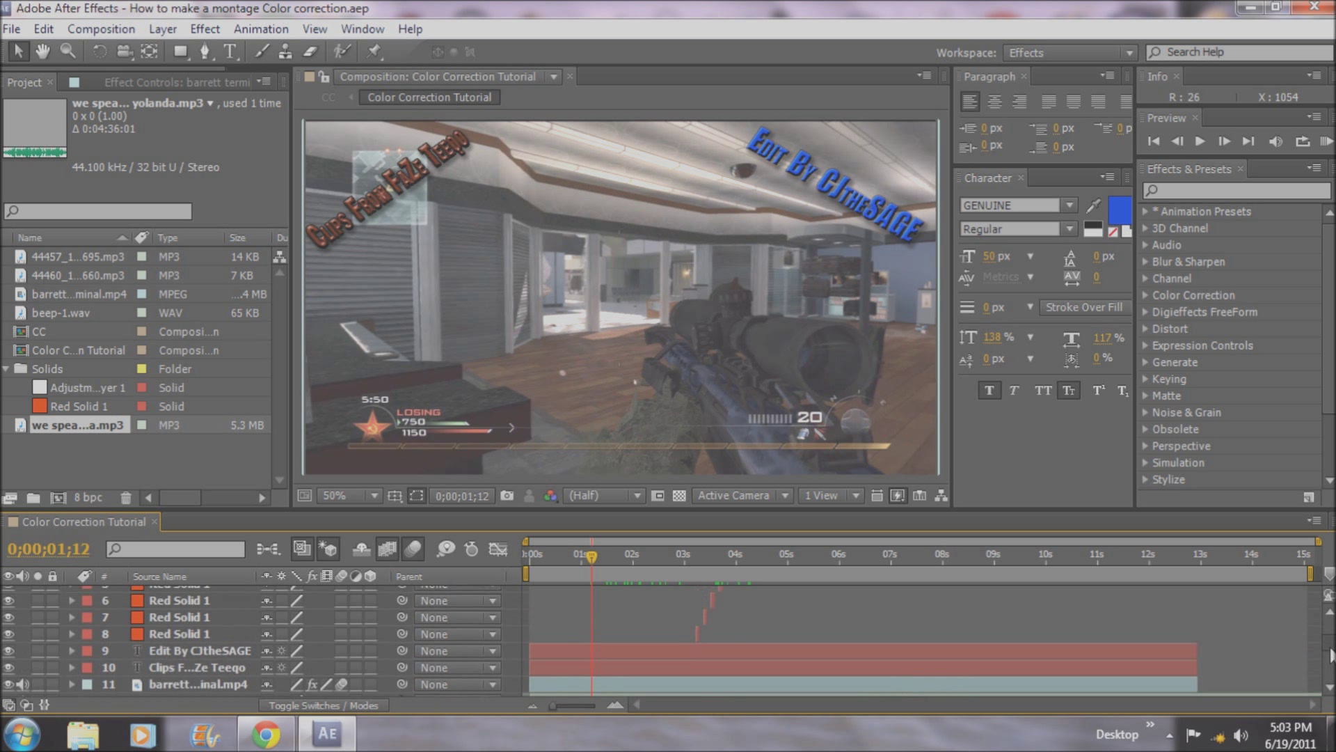
pyautogui.scroll(-3, 1331, 653)
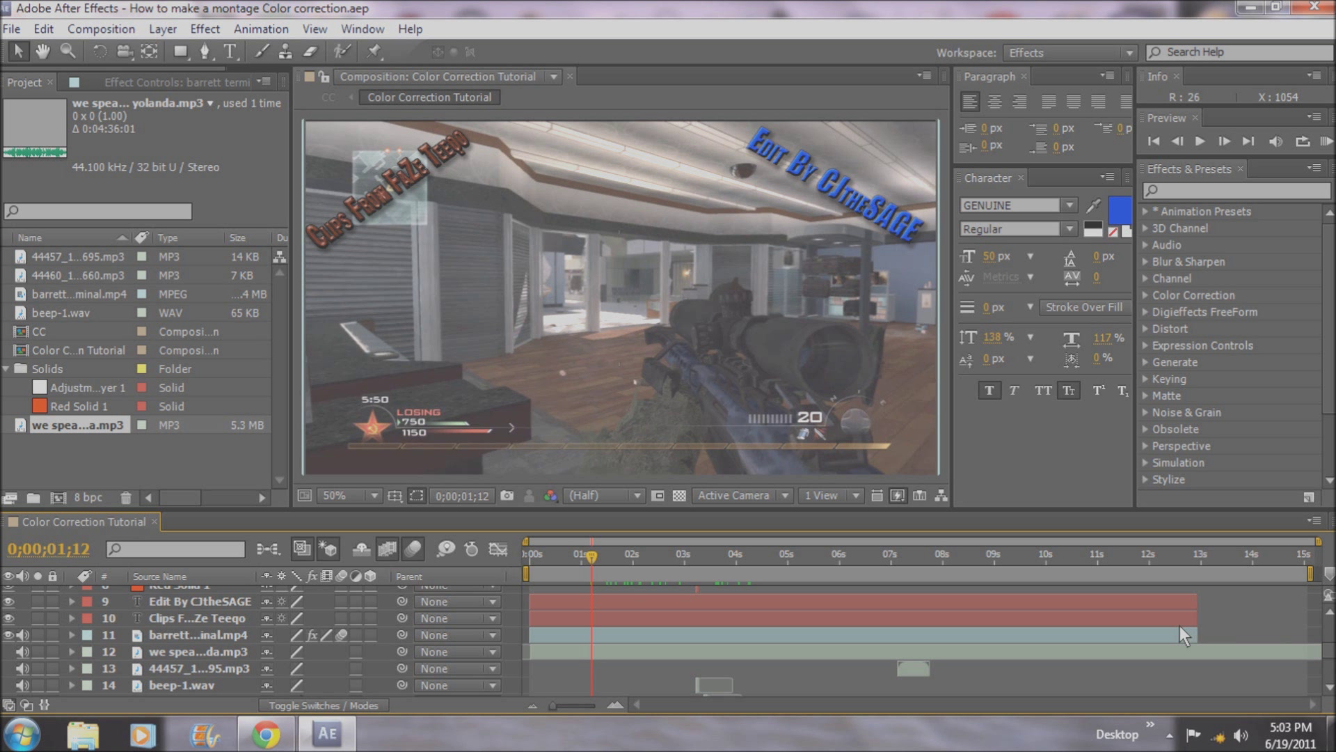
# Apply the Curves color correction effect to the barrett terminal.mp4 layer.
pyautogui.click(692, 631)
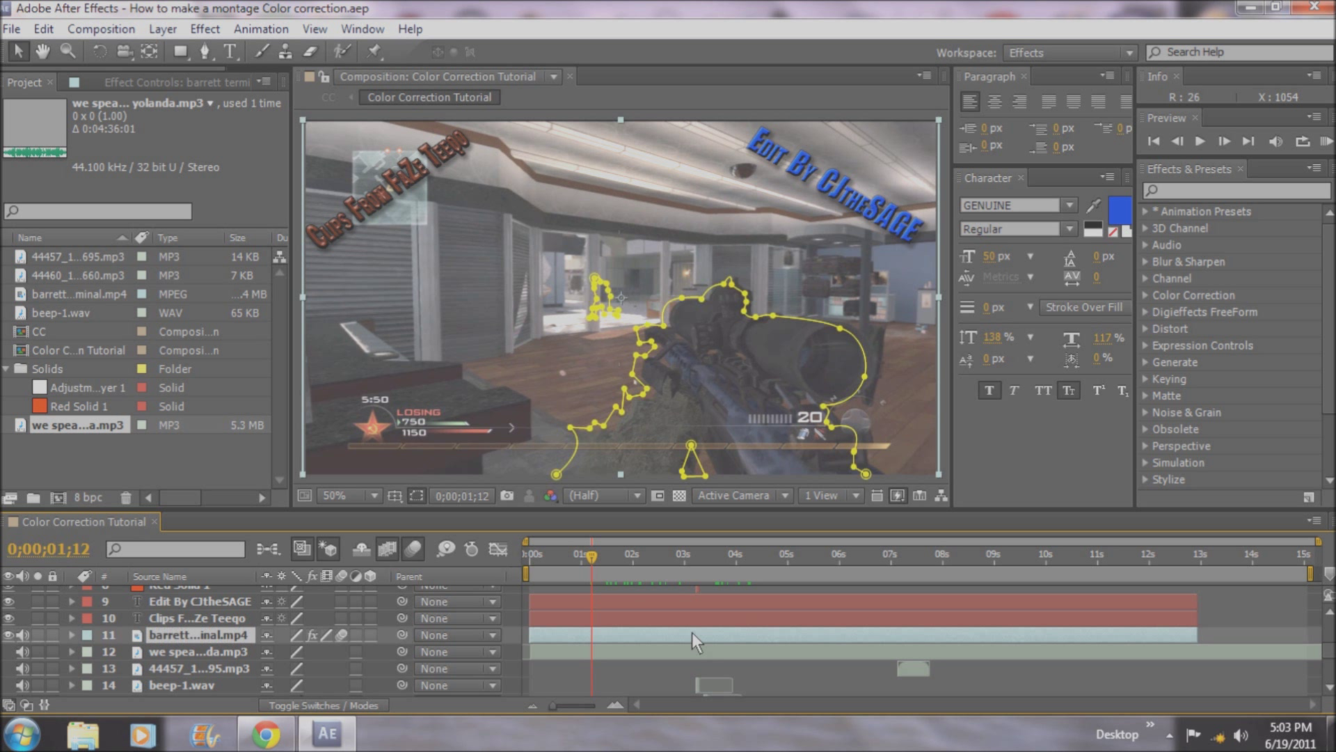
pyautogui.click(195, 35)
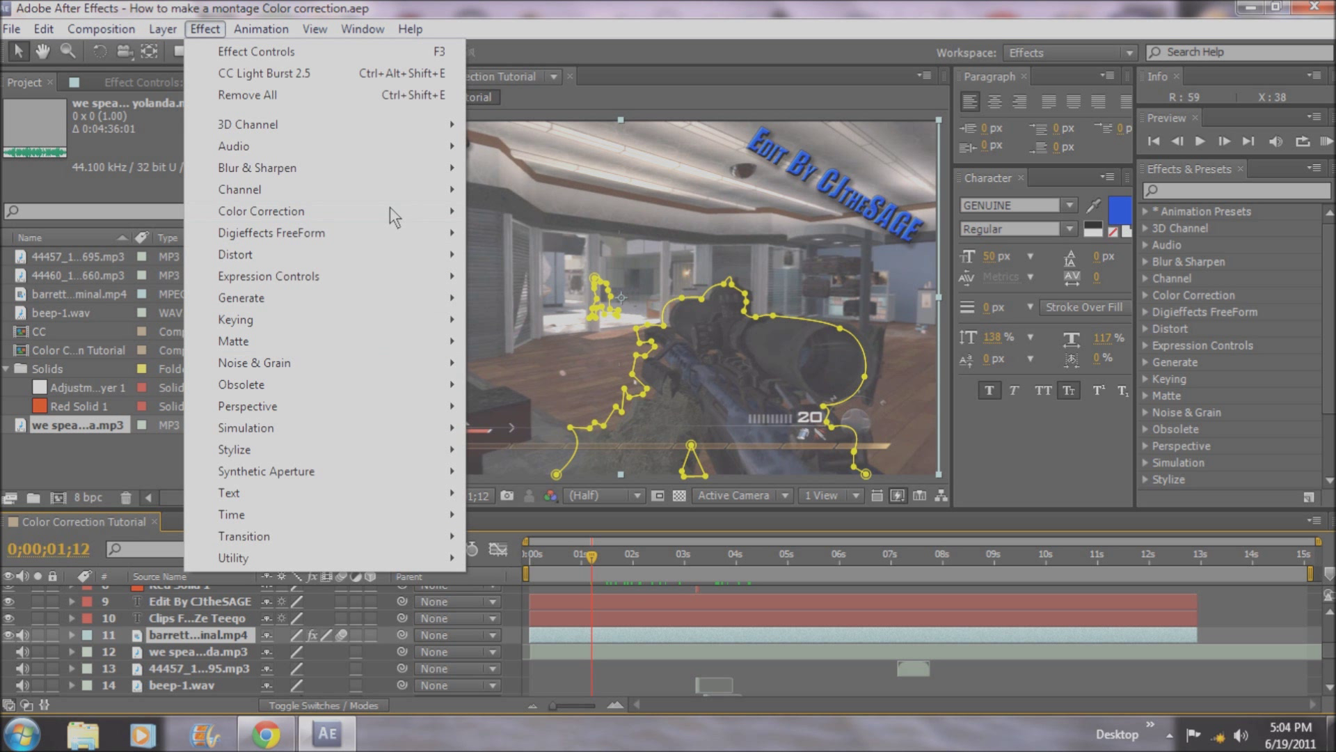
pyautogui.moveTo(392, 211)
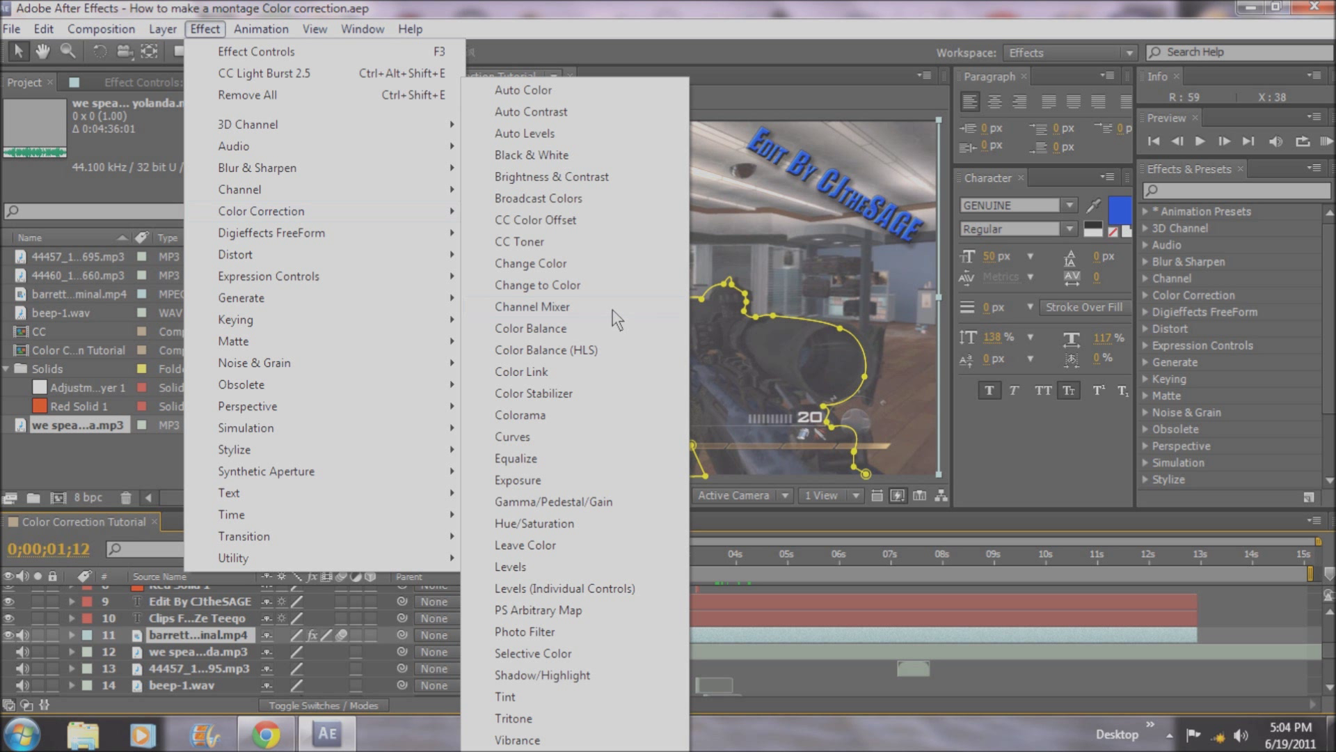
pyautogui.click(513, 439)
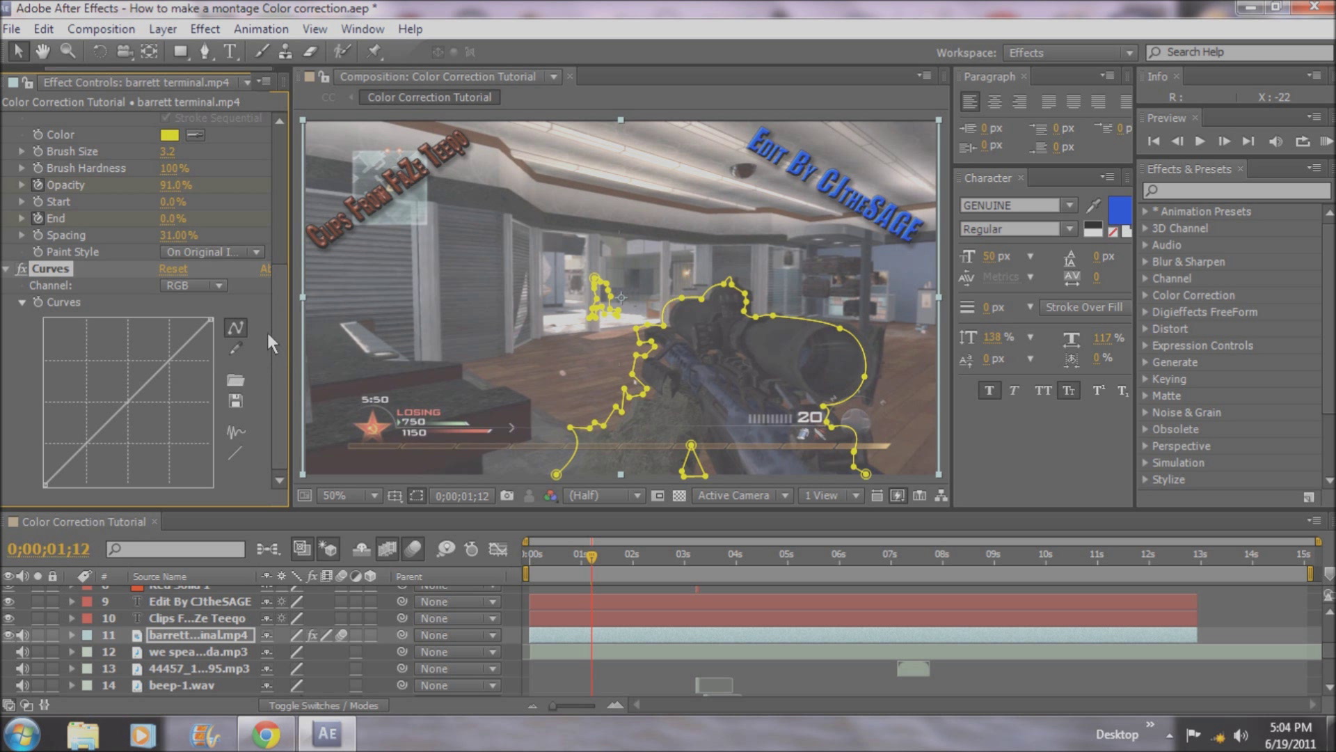
pyautogui.click(218, 286)
pyautogui.click(258, 282)
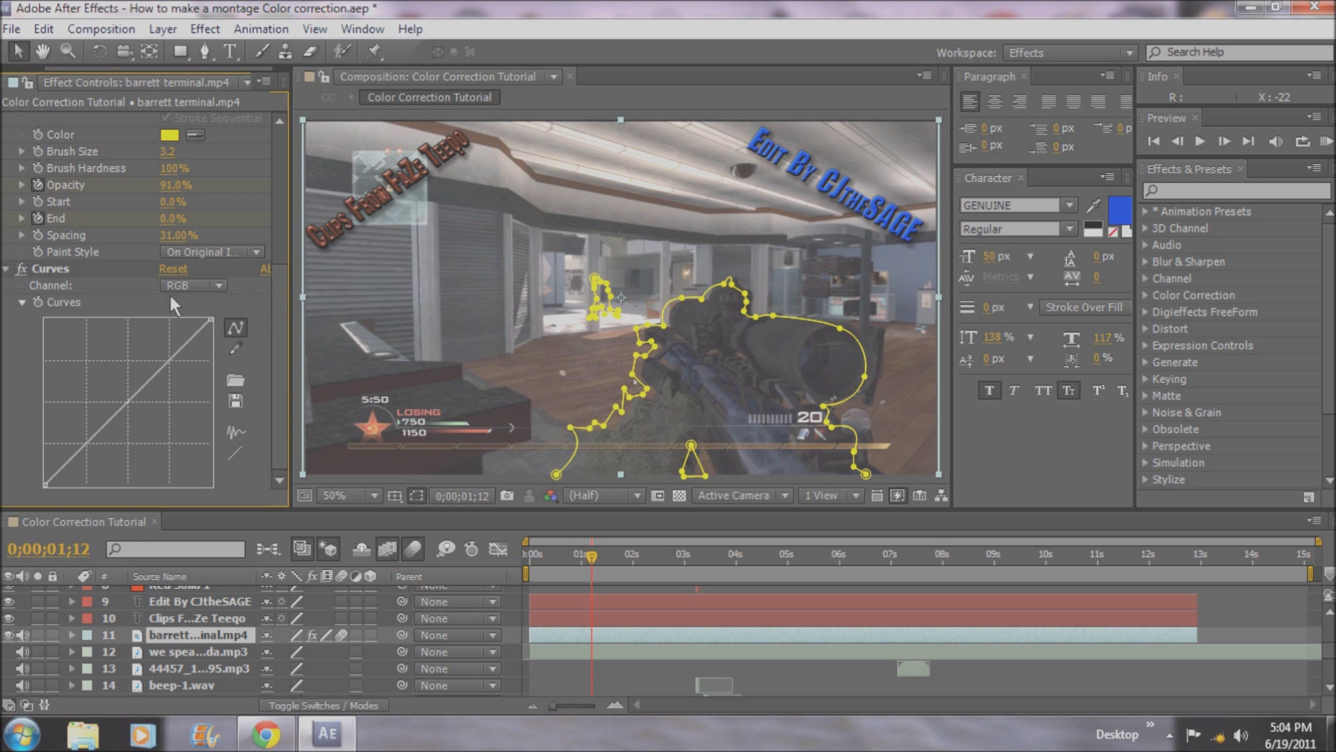
pyautogui.click(222, 287)
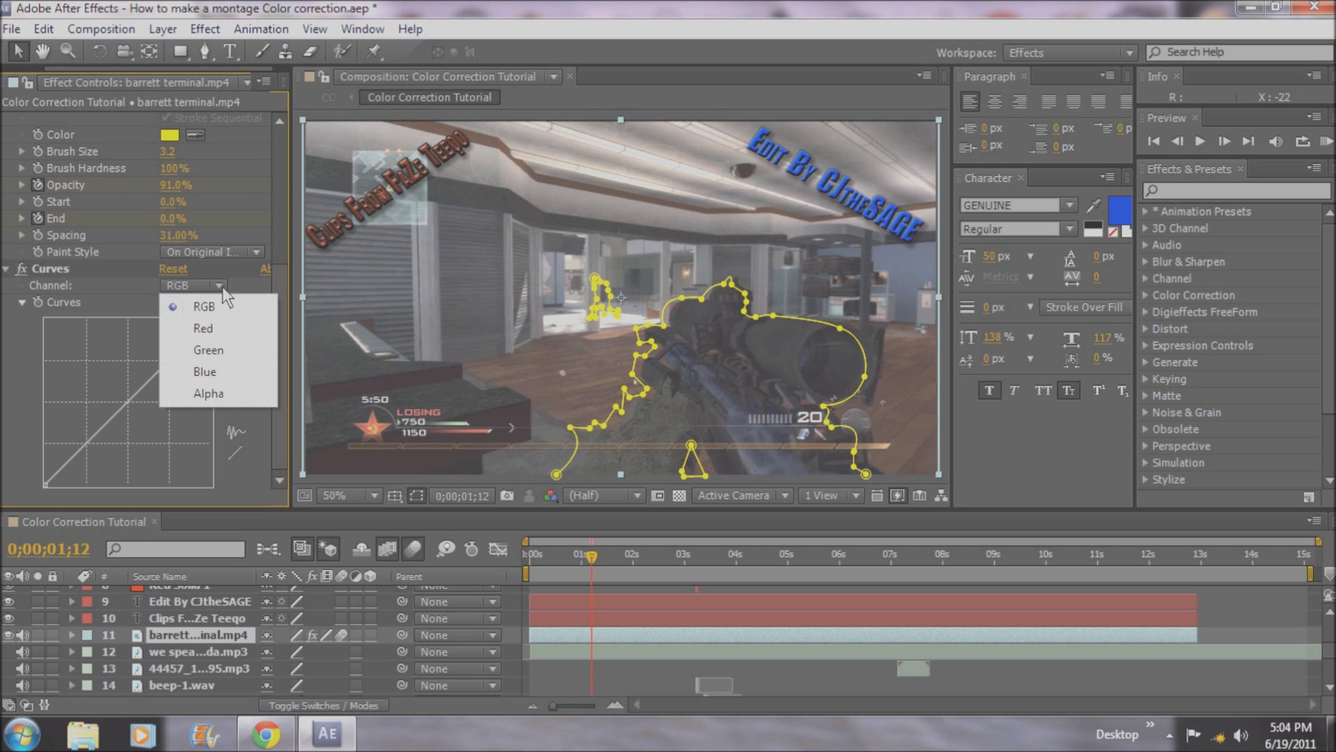
pyautogui.click(245, 274)
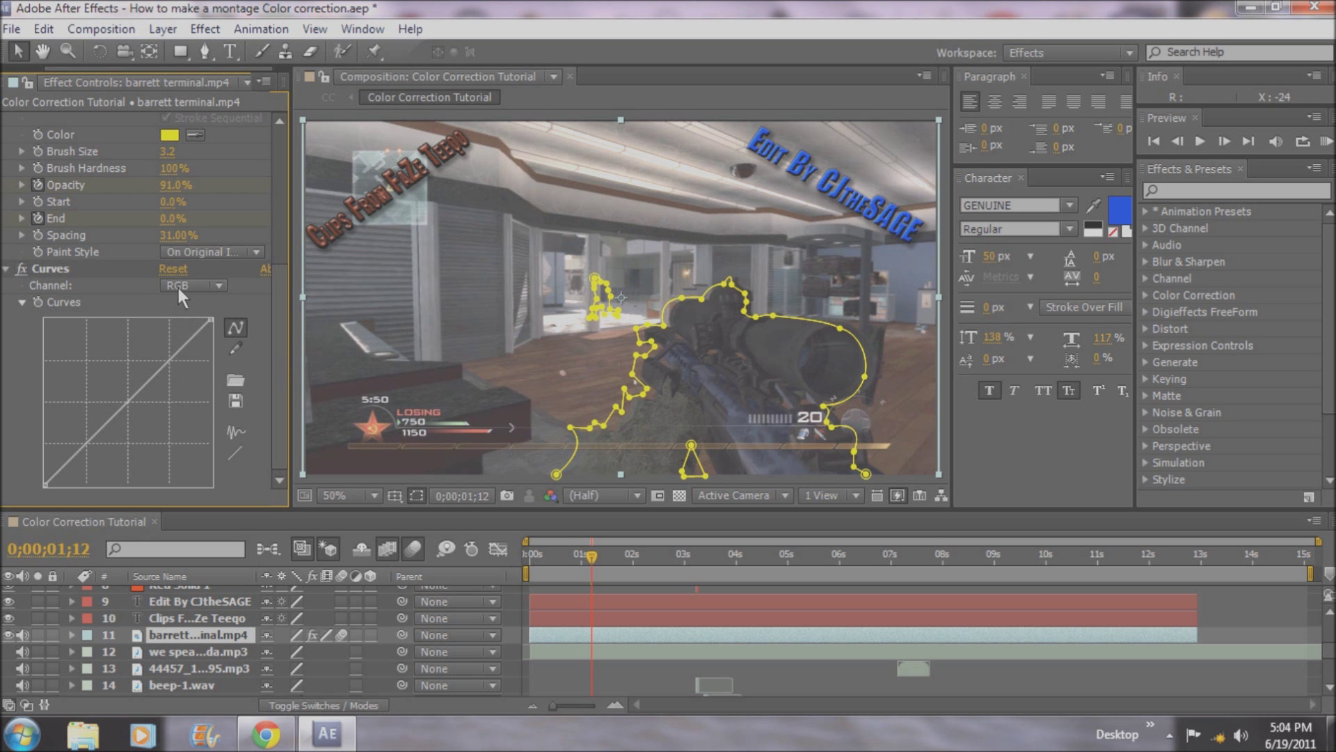
# Shape the RGB curve into a gentle S, raising the highlights and lowering the shadows to add contrast.
pyautogui.moveTo(172, 359); pyautogui.dragTo(164, 350)
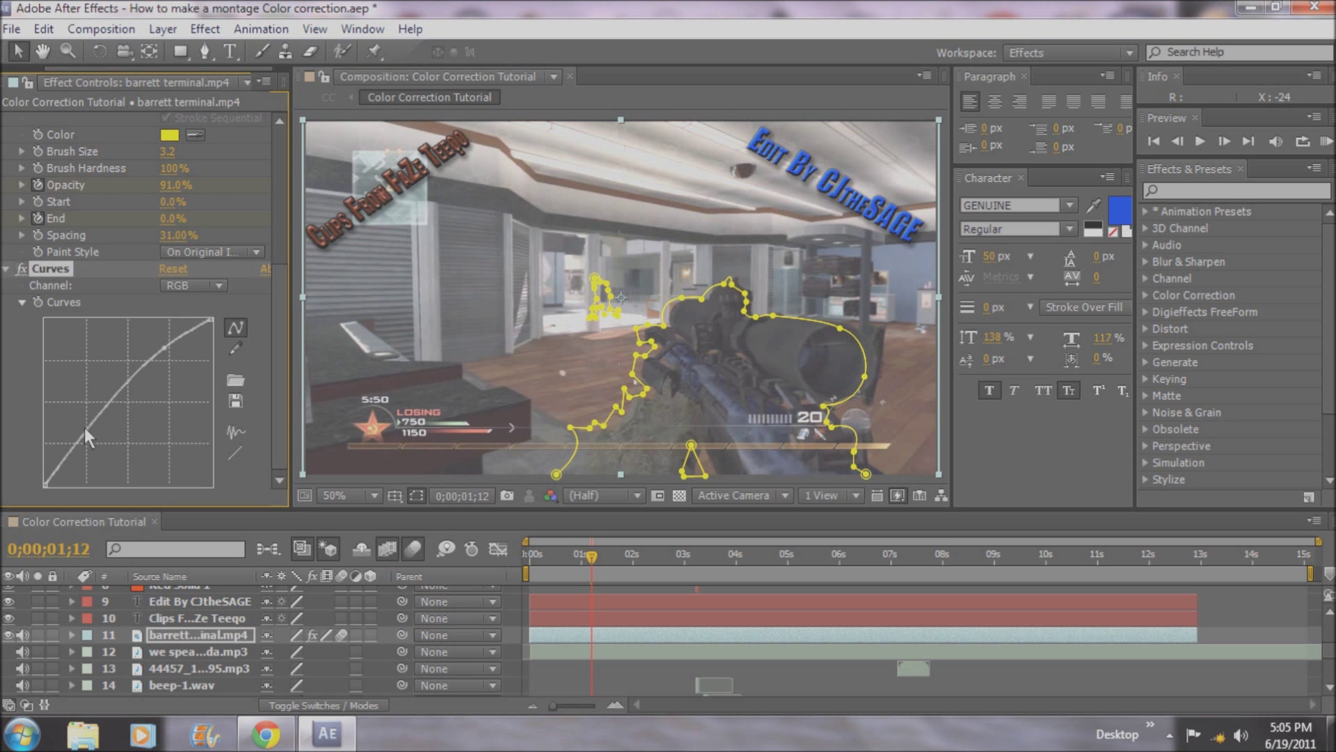
pyautogui.moveTo(78, 439); pyautogui.dragTo(97, 448)
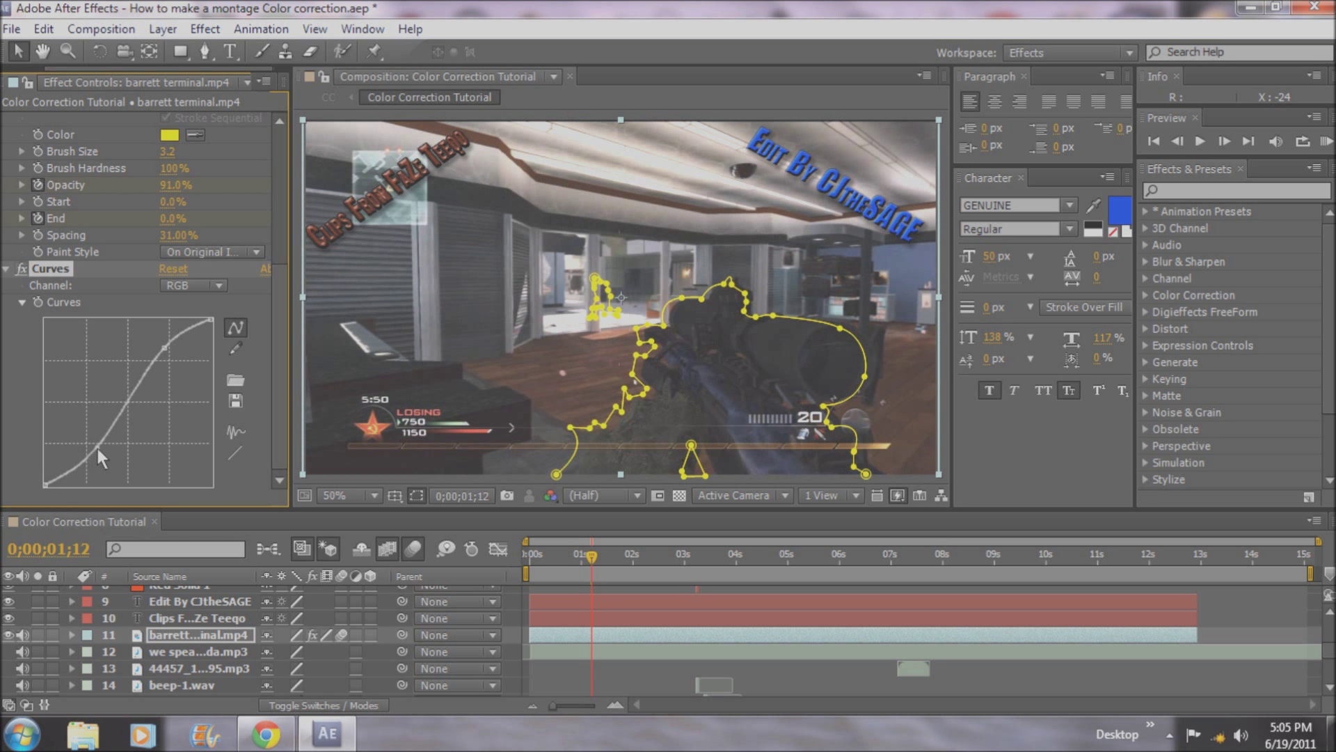
pyautogui.moveTo(165, 348); pyautogui.dragTo(164, 356)
pyautogui.moveTo(167, 354); pyautogui.dragTo(178, 371)
pyautogui.moveTo(99, 446); pyautogui.dragTo(78, 439)
pyautogui.moveTo(182, 371); pyautogui.dragTo(192, 376)
pyautogui.moveTo(78, 440)
pyautogui.mouseDown()
pyautogui.moveTo(68, 423)
pyautogui.moveTo(99, 452)
pyautogui.mouseUp()
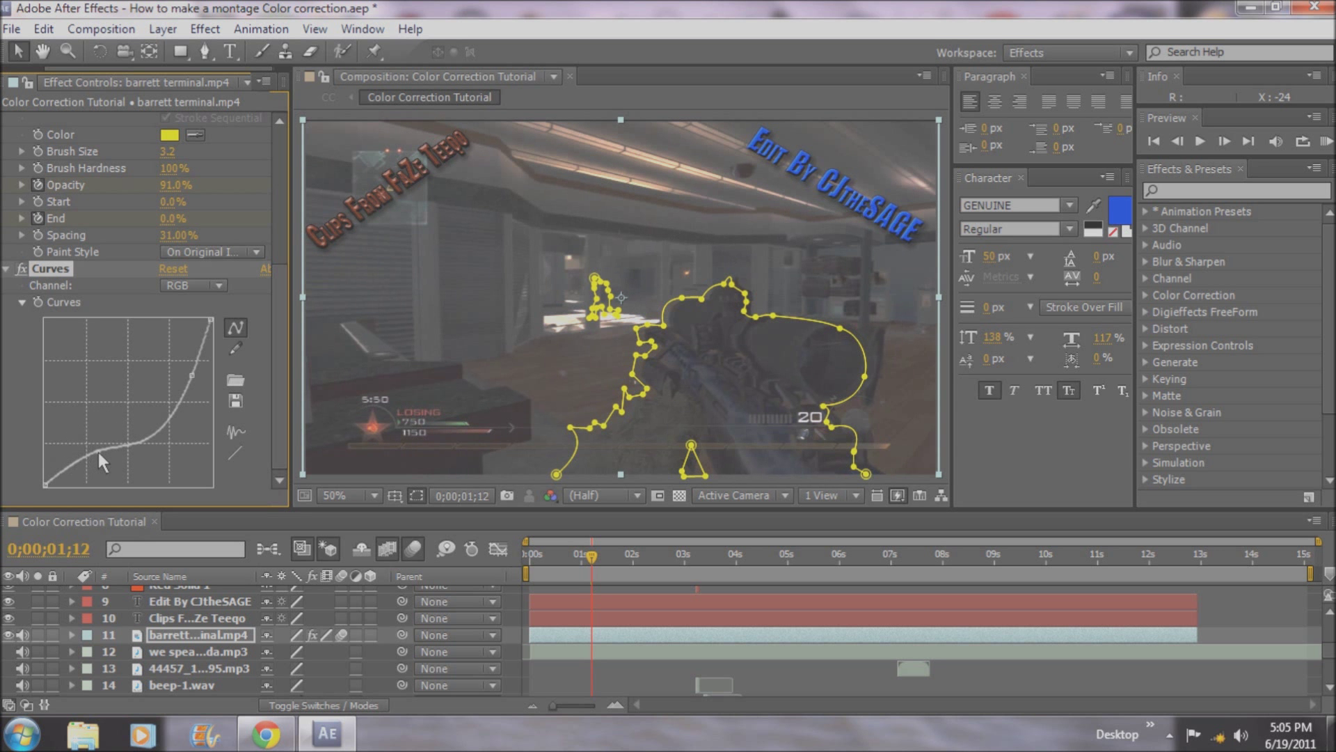
pyautogui.moveTo(195, 375); pyautogui.dragTo(165, 358)
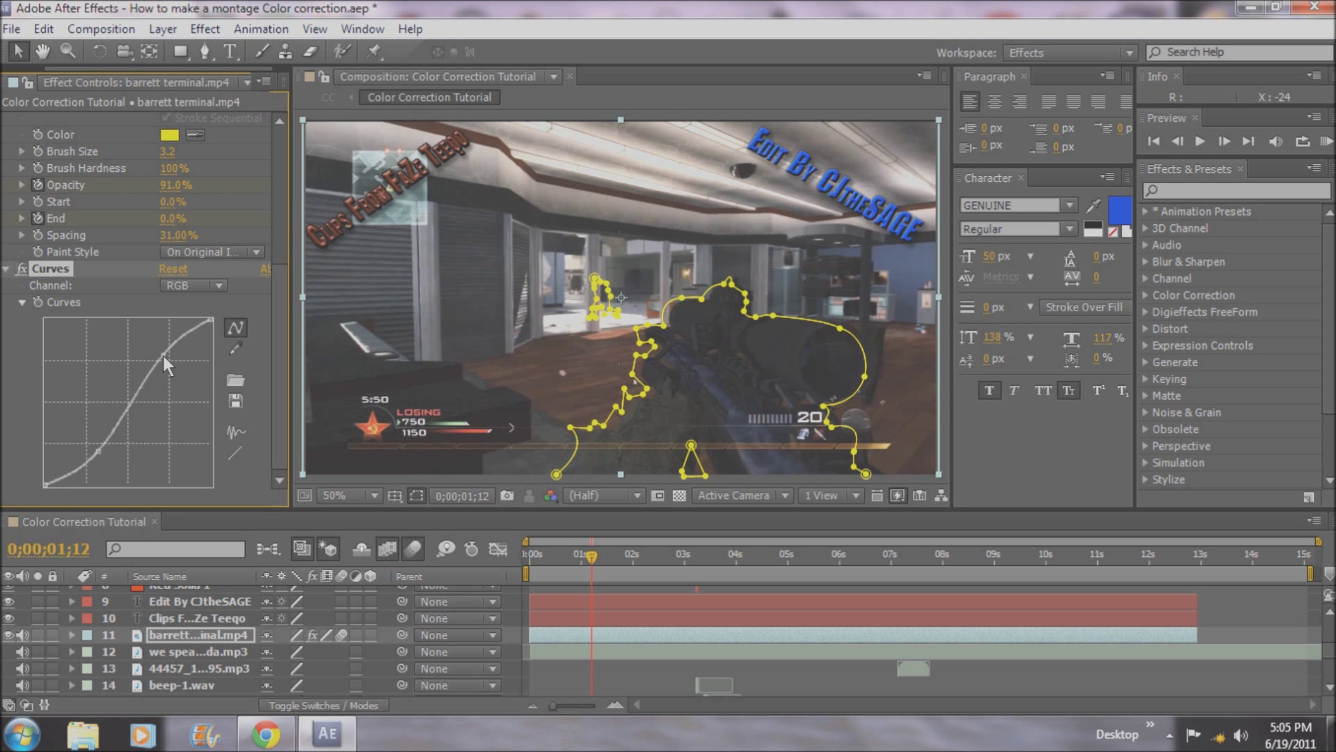
pyautogui.moveTo(98, 449); pyautogui.dragTo(93, 450)
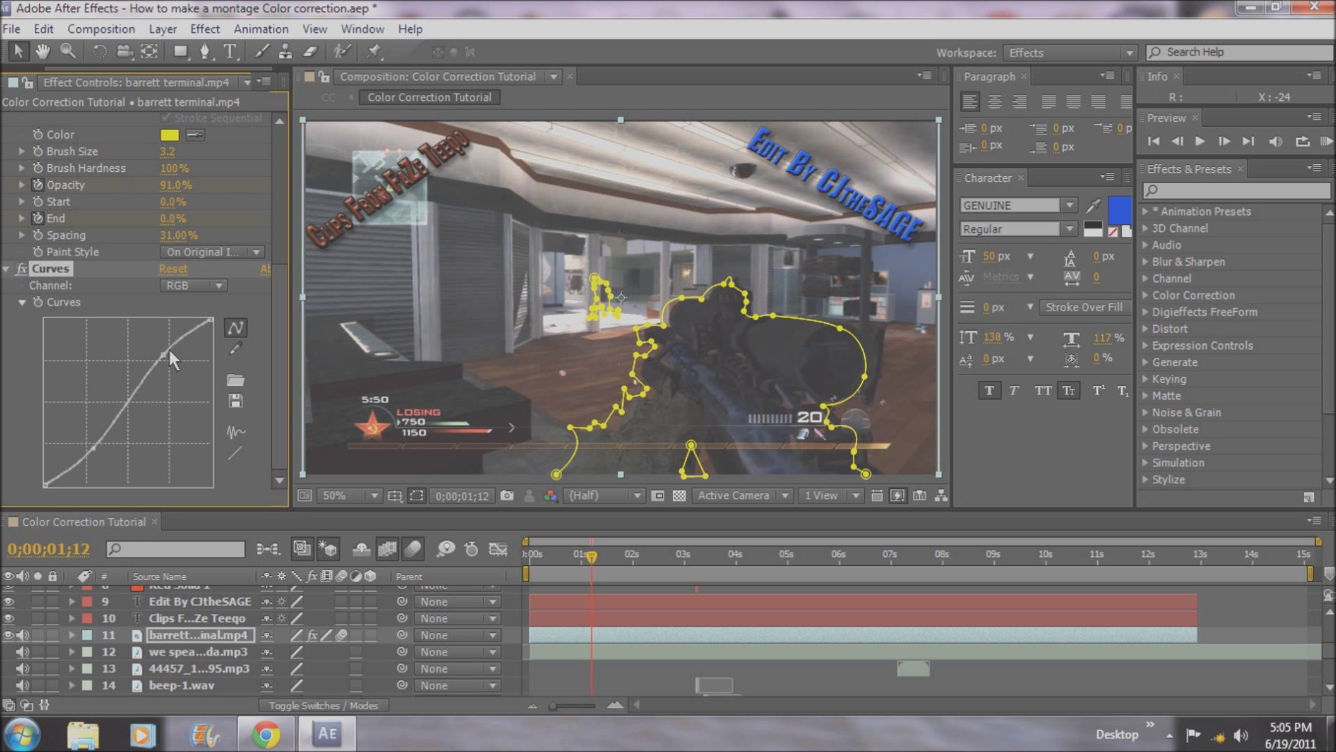
# Shape the Red channel's curve by raising the shadows and pulling the midtones and highlights below the diagonal.
pyautogui.click(222, 285)
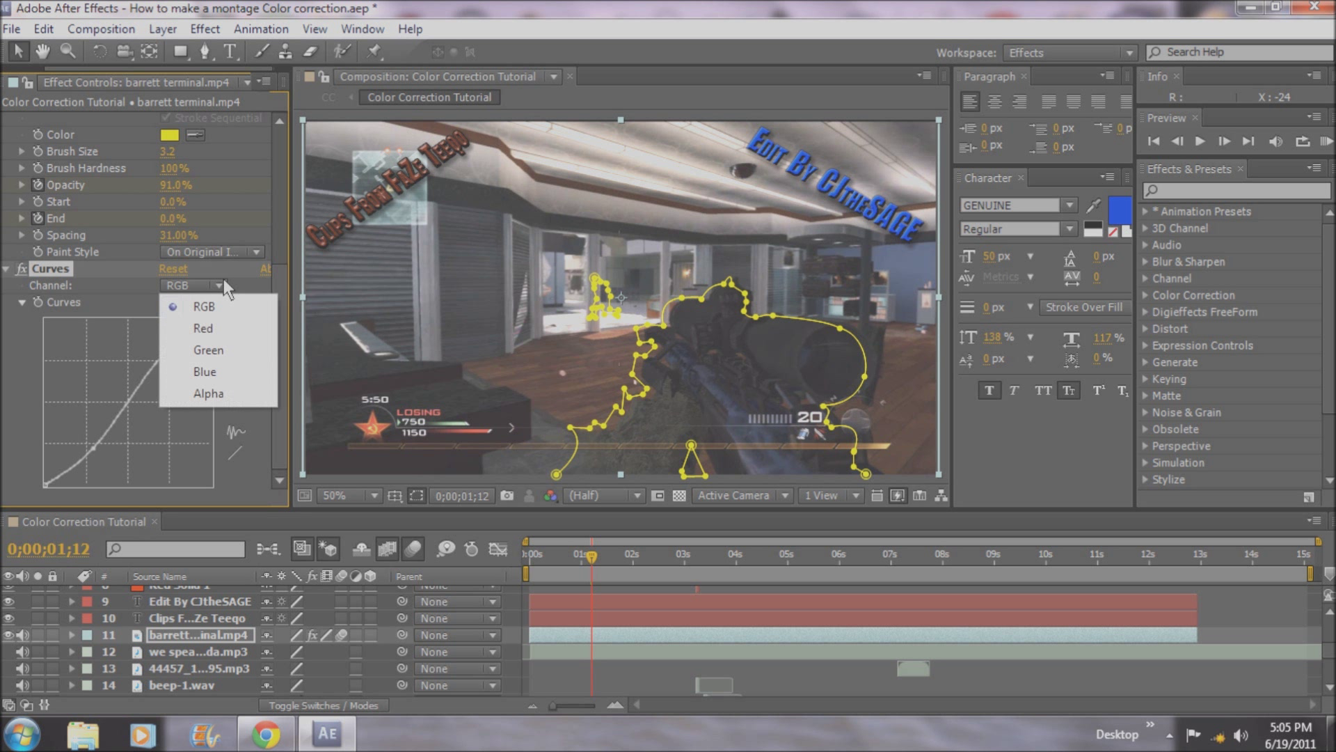
pyautogui.click(208, 328)
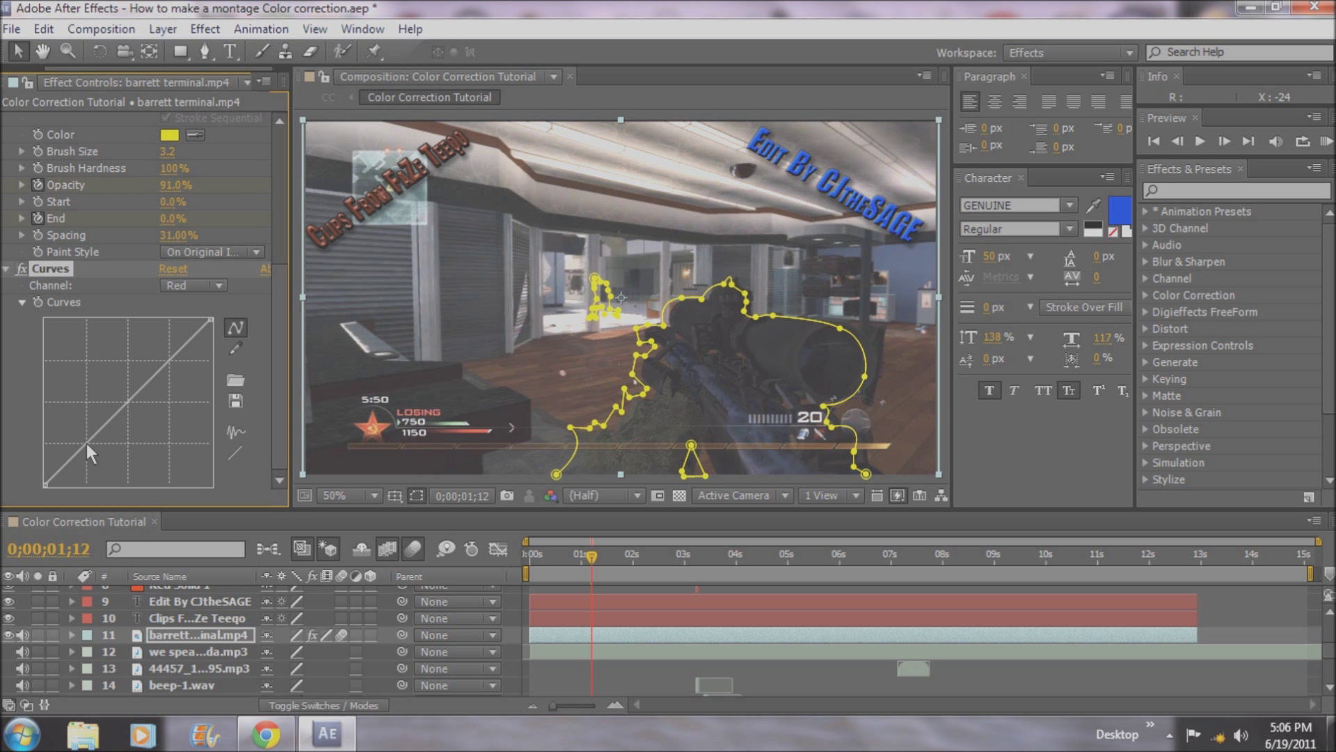
pyautogui.moveTo(87, 443); pyautogui.dragTo(79, 435)
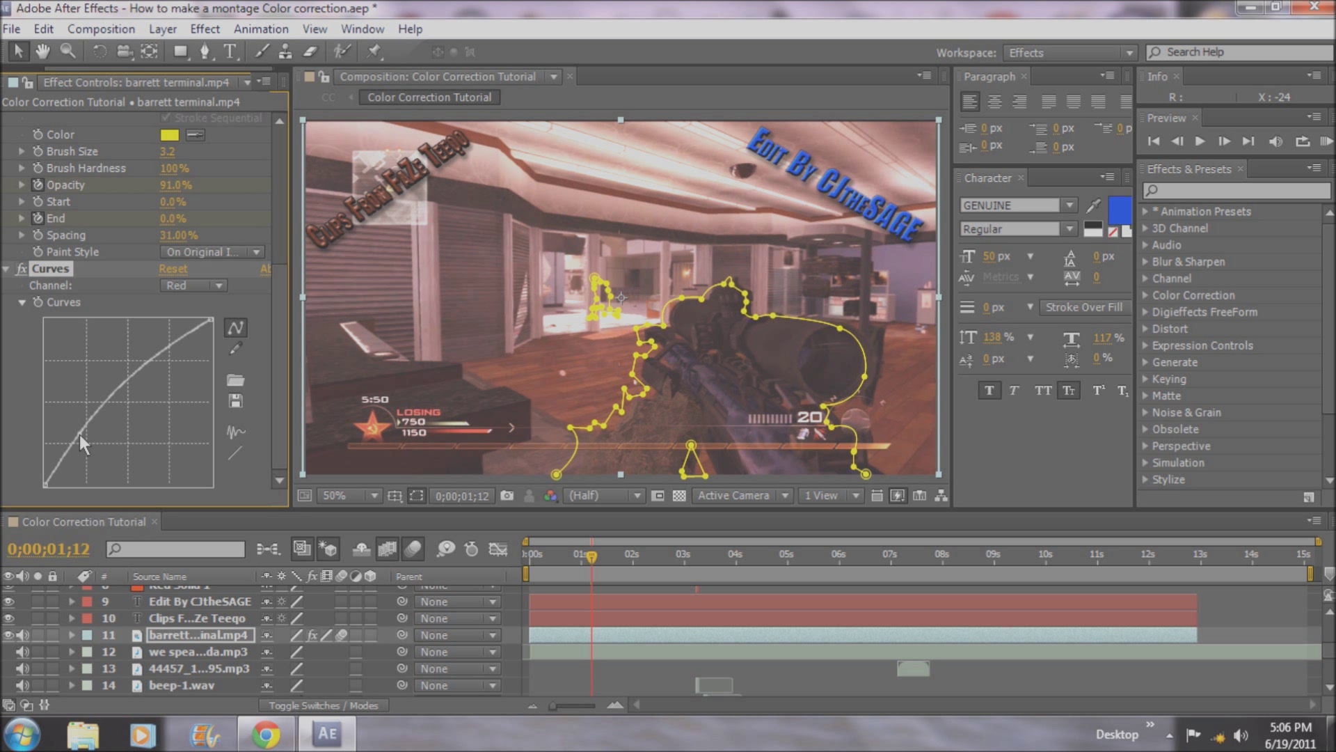
pyautogui.moveTo(165, 354); pyautogui.dragTo(168, 358)
pyautogui.moveTo(170, 358); pyautogui.dragTo(174, 365)
pyautogui.moveTo(80, 434)
pyautogui.mouseDown()
pyautogui.moveTo(75, 422)
pyautogui.moveTo(83, 441)
pyautogui.mouseUp()
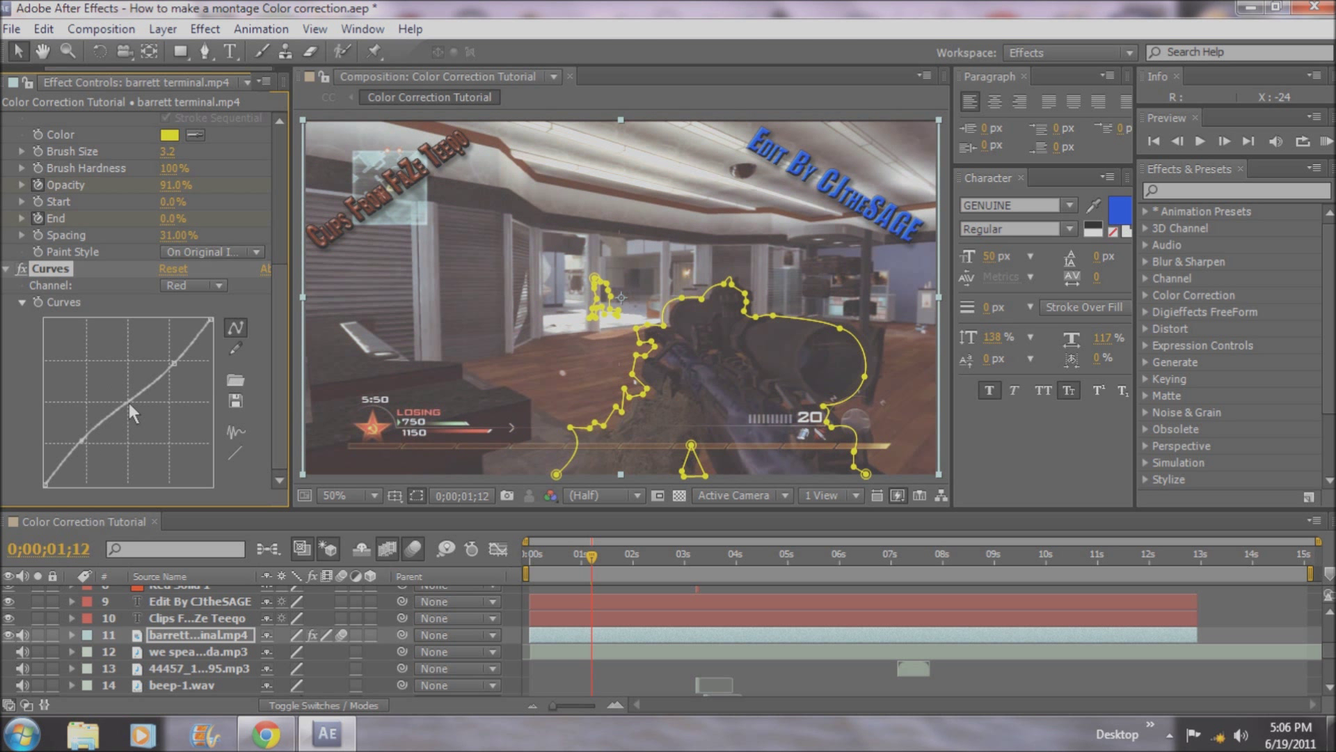
pyautogui.moveTo(84, 442); pyautogui.dragTo(79, 439)
pyautogui.moveTo(76, 442); pyautogui.dragTo(80, 438)
pyautogui.moveTo(175, 362); pyautogui.dragTo(176, 368)
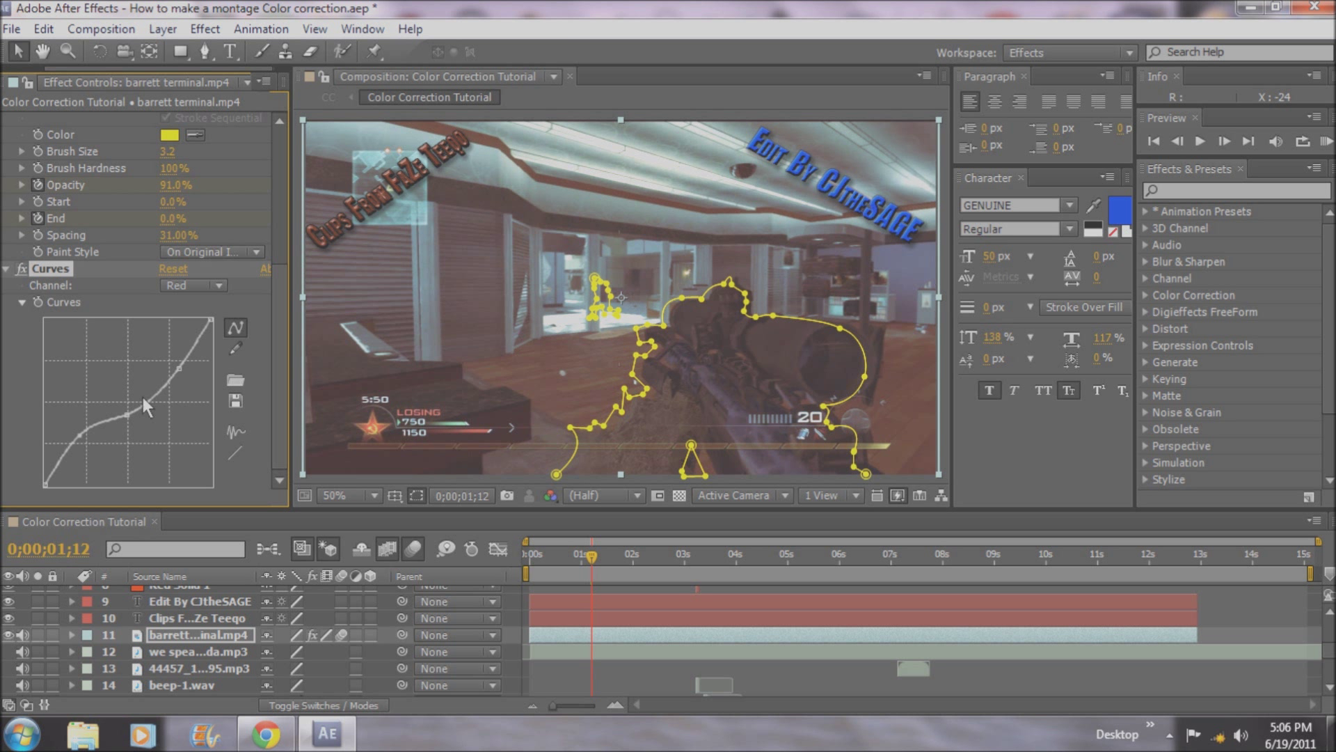
# Shape the Blue channel's curve by raising the highlights slightly and keeping the shadows and midtones near the diagonal.
pyautogui.click(202, 289)
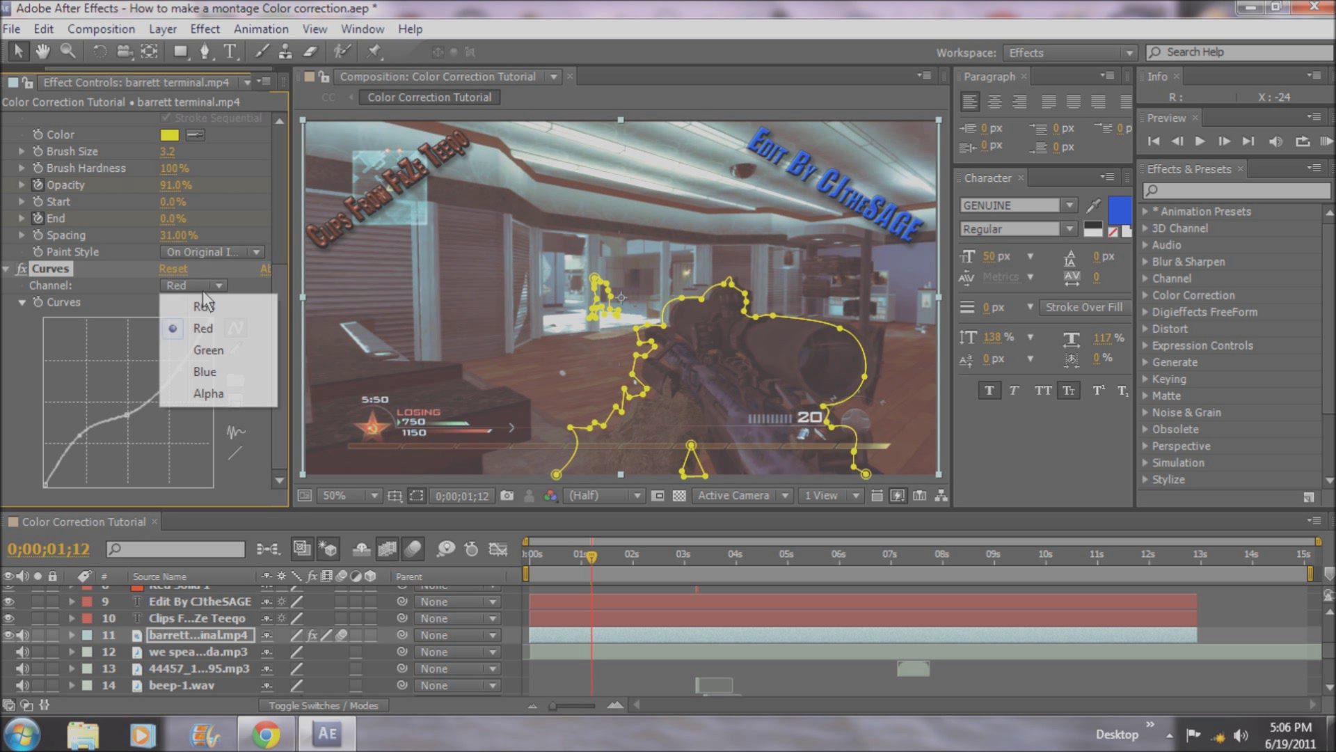
pyautogui.click(206, 353)
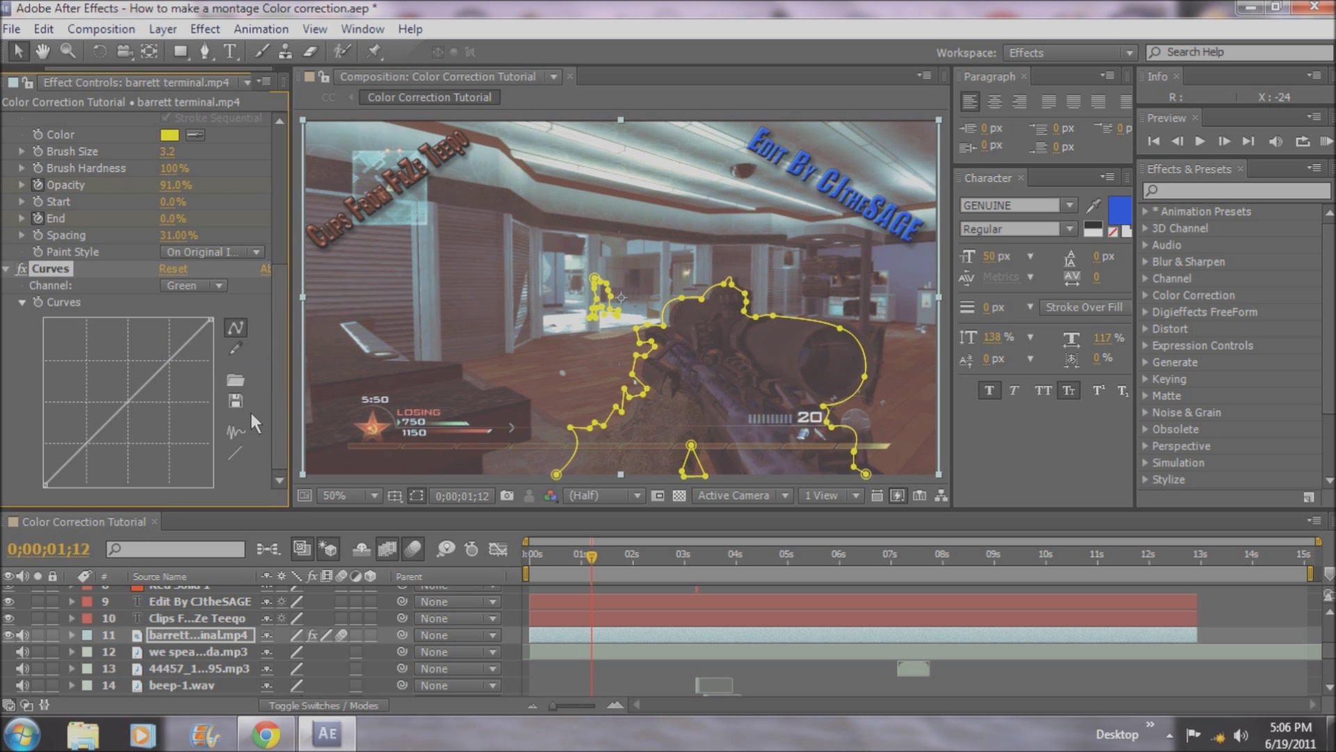
pyautogui.click(219, 285)
pyautogui.click(204, 369)
pyautogui.moveTo(172, 359); pyautogui.dragTo(164, 353)
pyautogui.moveTo(83, 440); pyautogui.dragTo(85, 440)
pyautogui.moveTo(123, 393); pyautogui.dragTo(129, 399)
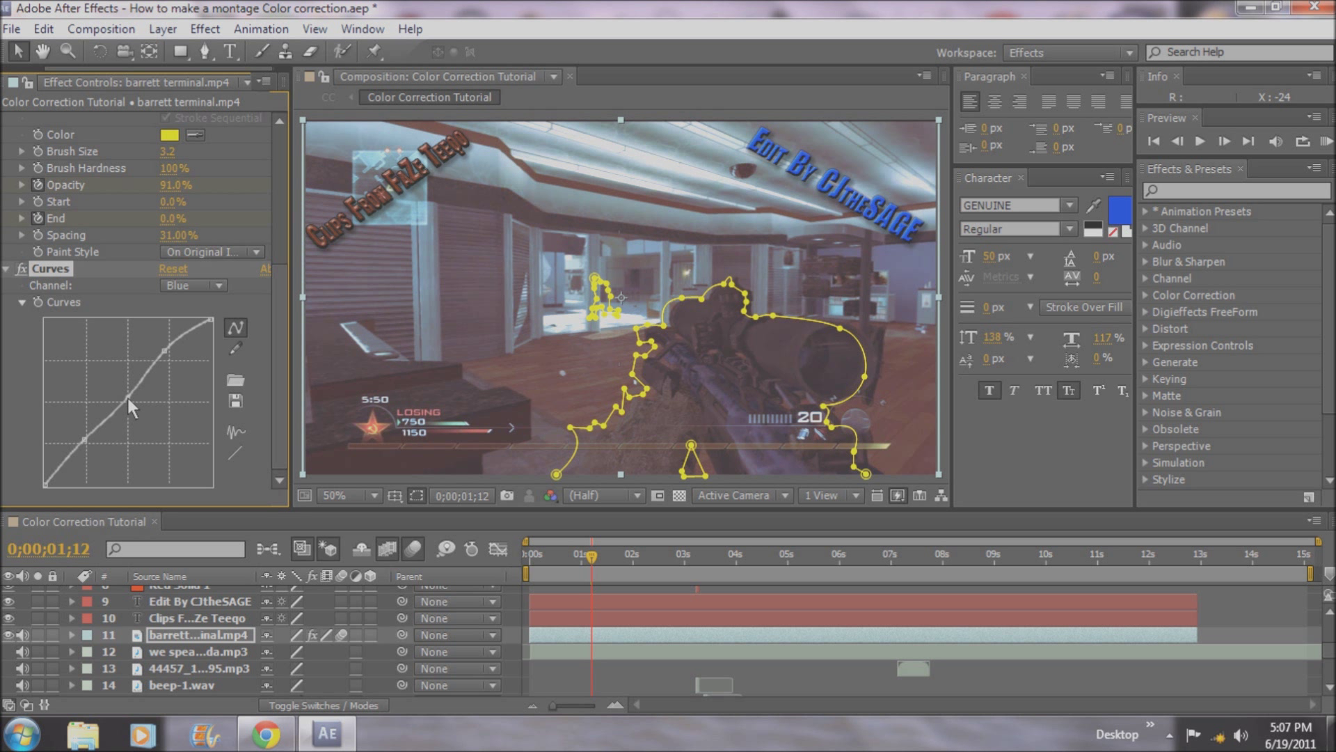
# Return to the Red channel's curve, lower its shadow point slightly, and deselect the clip.
pyautogui.click(203, 290)
pyautogui.click(199, 335)
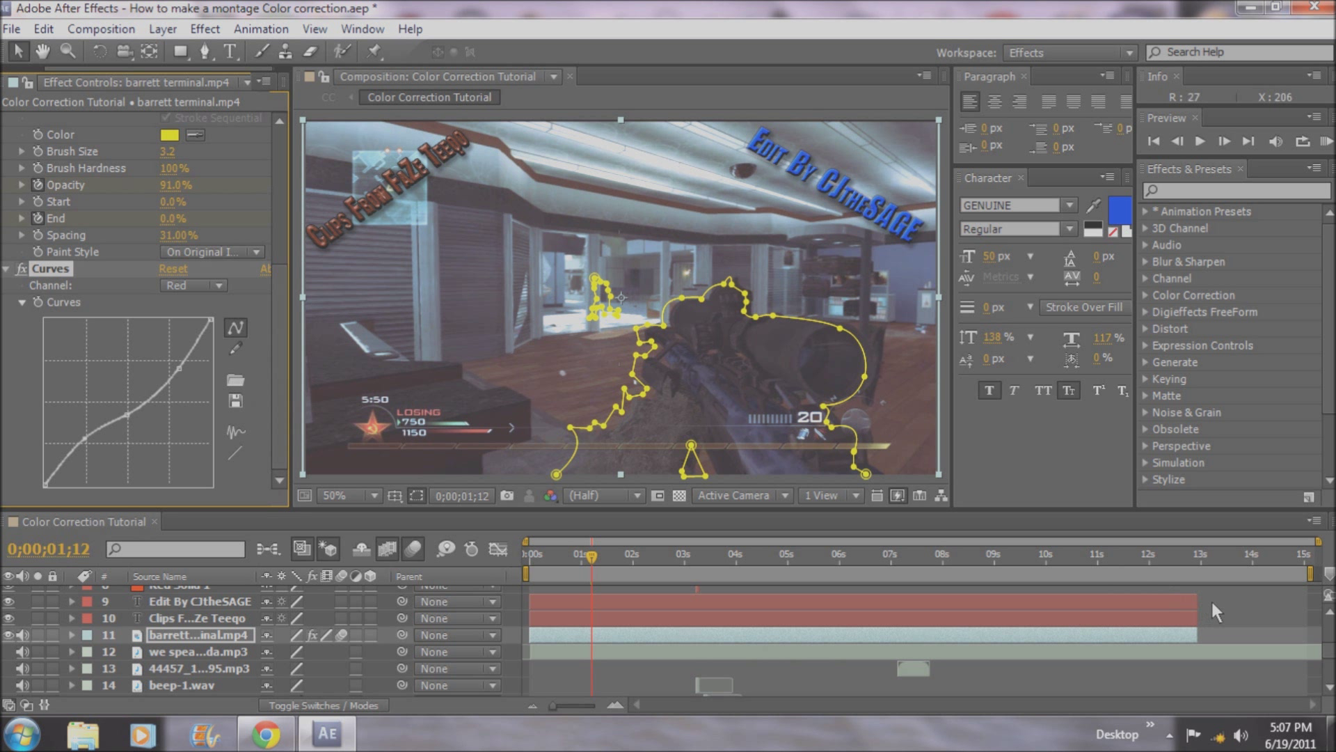
pyautogui.click(1235, 607)
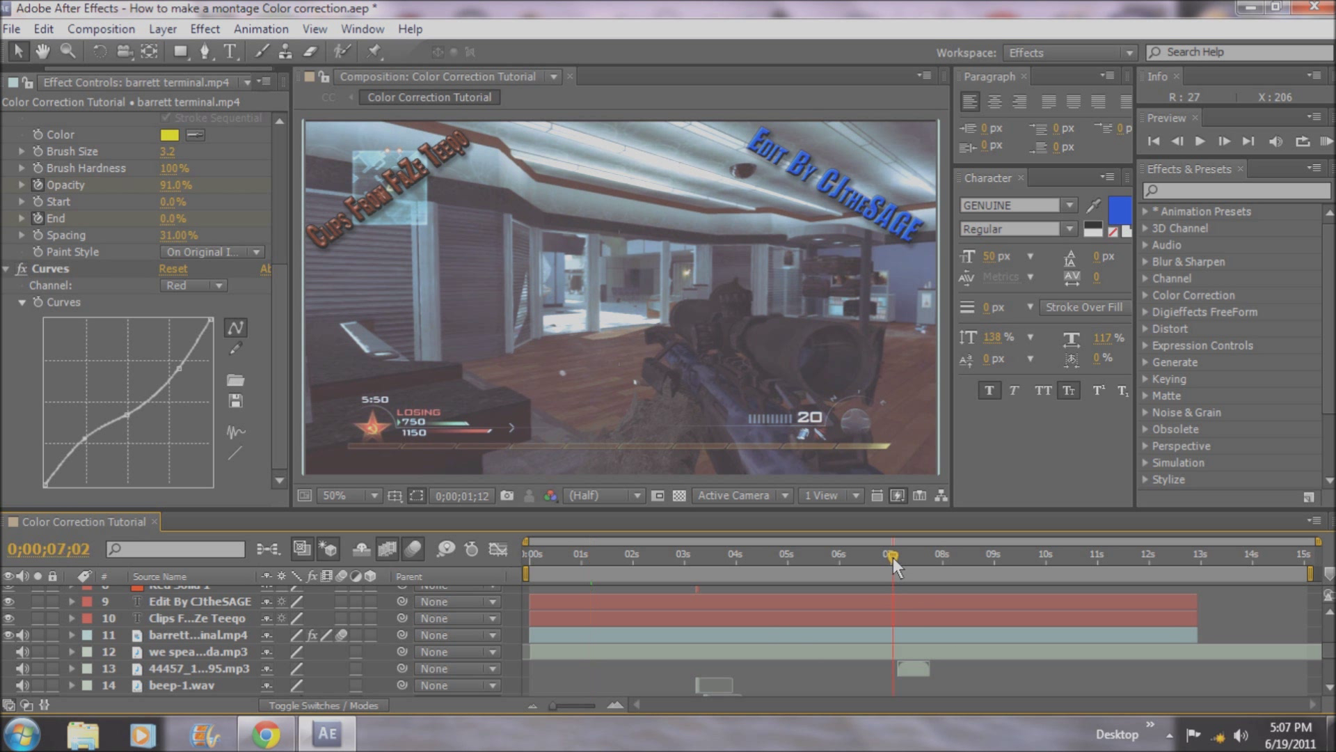
# Move the current time to 0;00;08;17 and fine-tune the shadow point of the Red curve on that frame.
pyautogui.click(893, 558)
pyautogui.moveTo(892, 557); pyautogui.dragTo(958, 567)
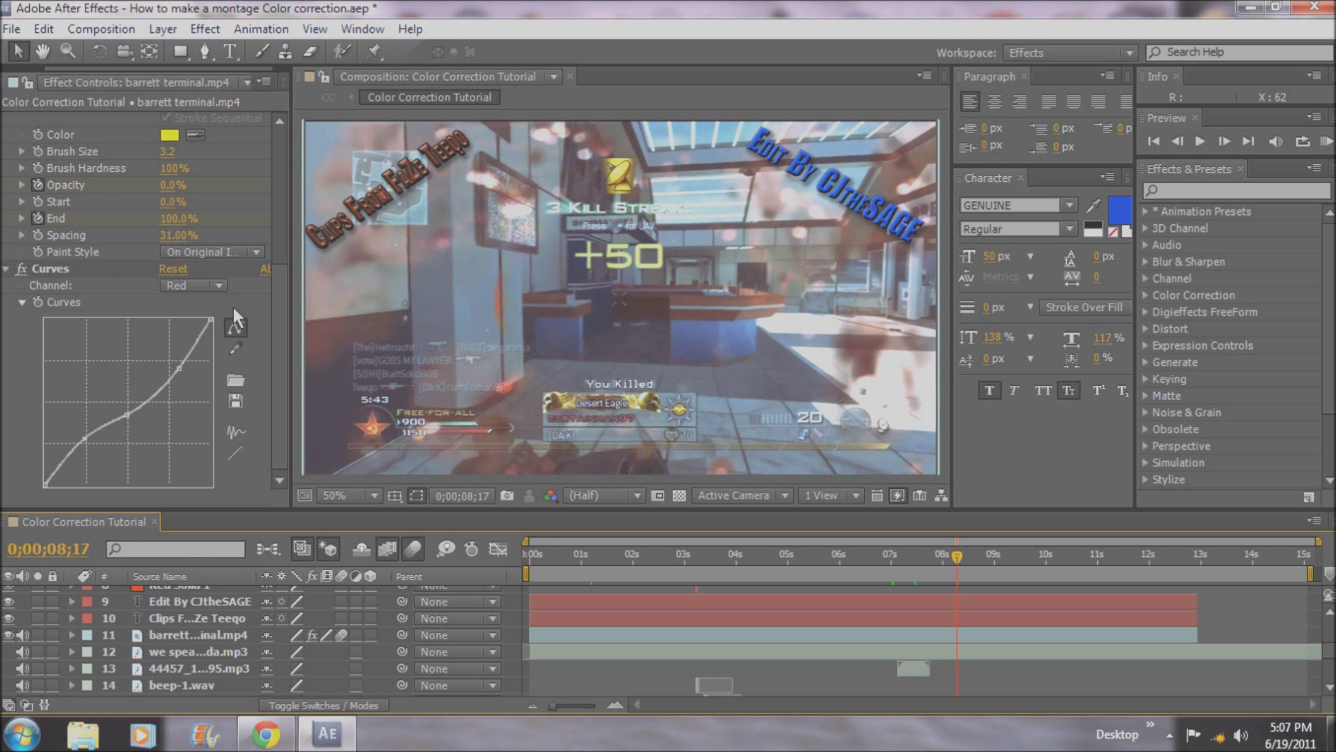
pyautogui.moveTo(85, 435); pyautogui.dragTo(76, 441)
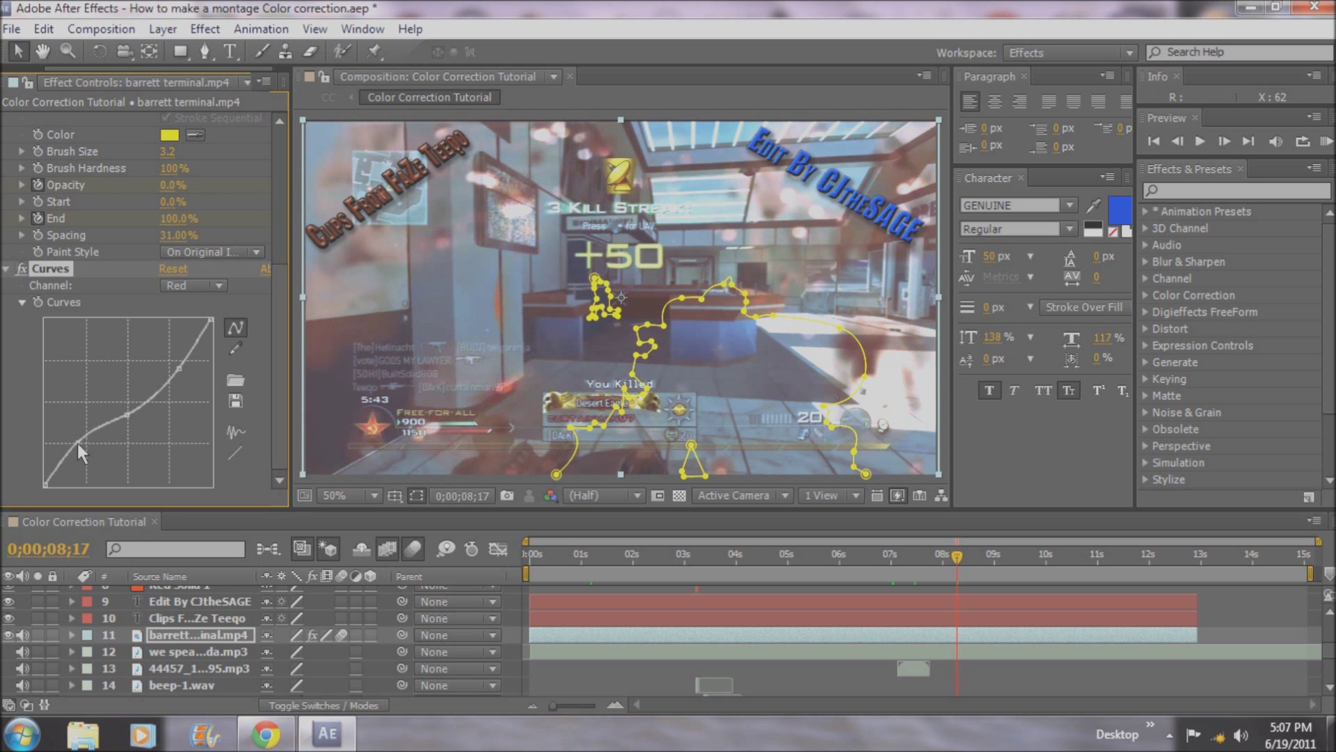
pyautogui.moveTo(82, 446); pyautogui.dragTo(82, 438)
pyautogui.click(1244, 598)
# Deselect the clip and step back two frames to 0;00;08;15 to examine the color-corrected footage.
pyautogui.click(1155, 635)
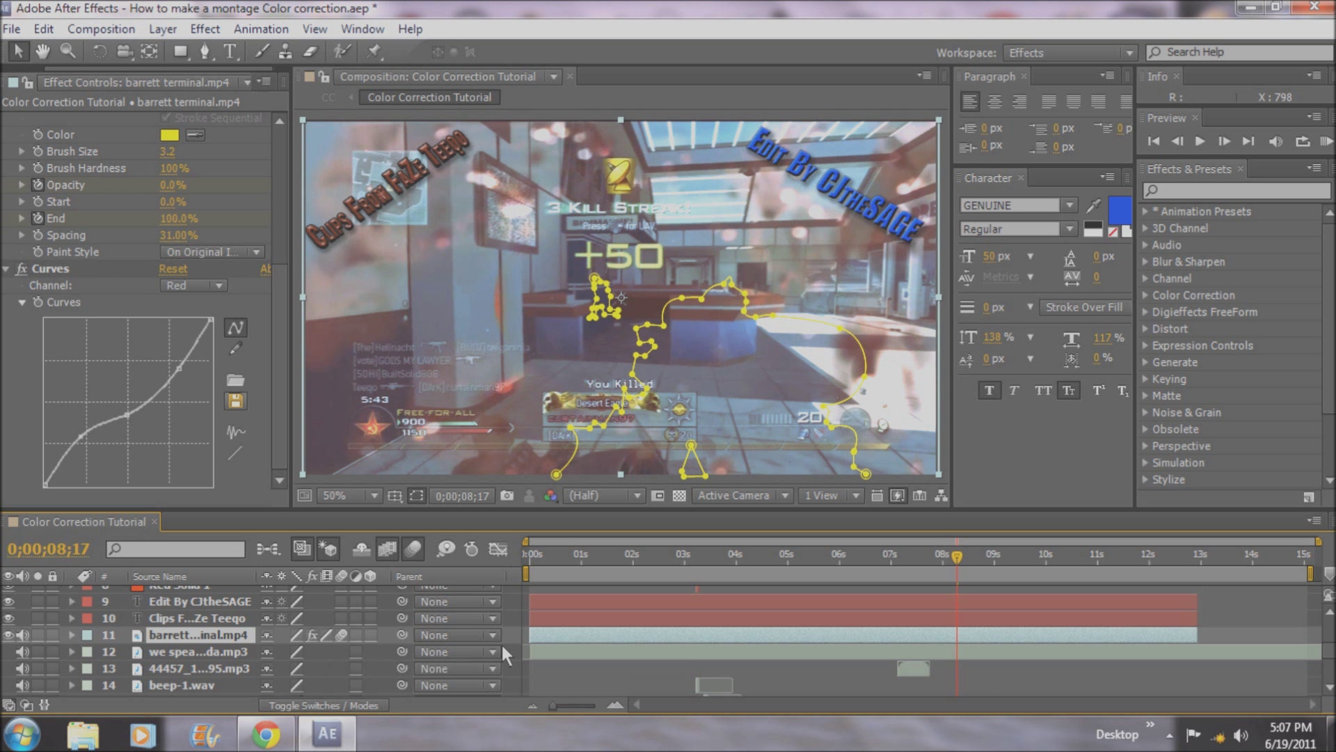
pyautogui.click(1276, 588)
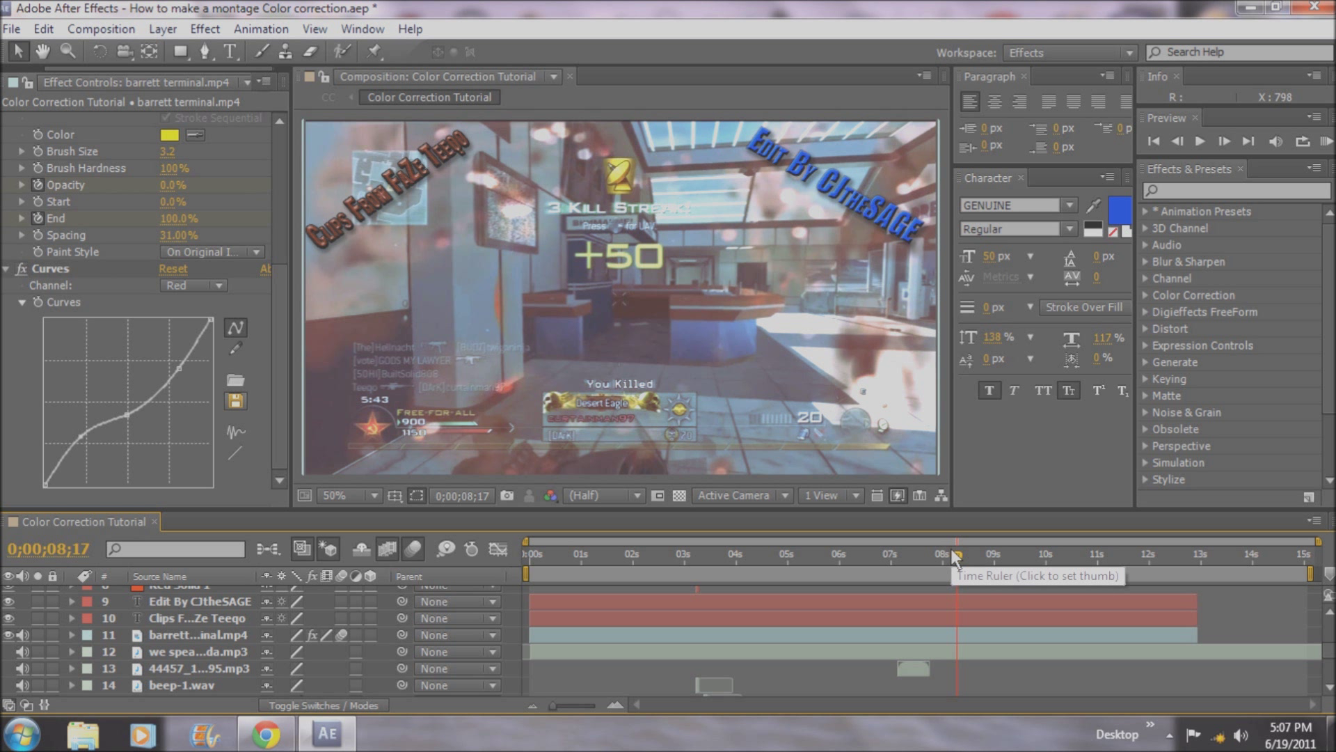
pyautogui.press('pageup')
pyautogui.press('pageup')
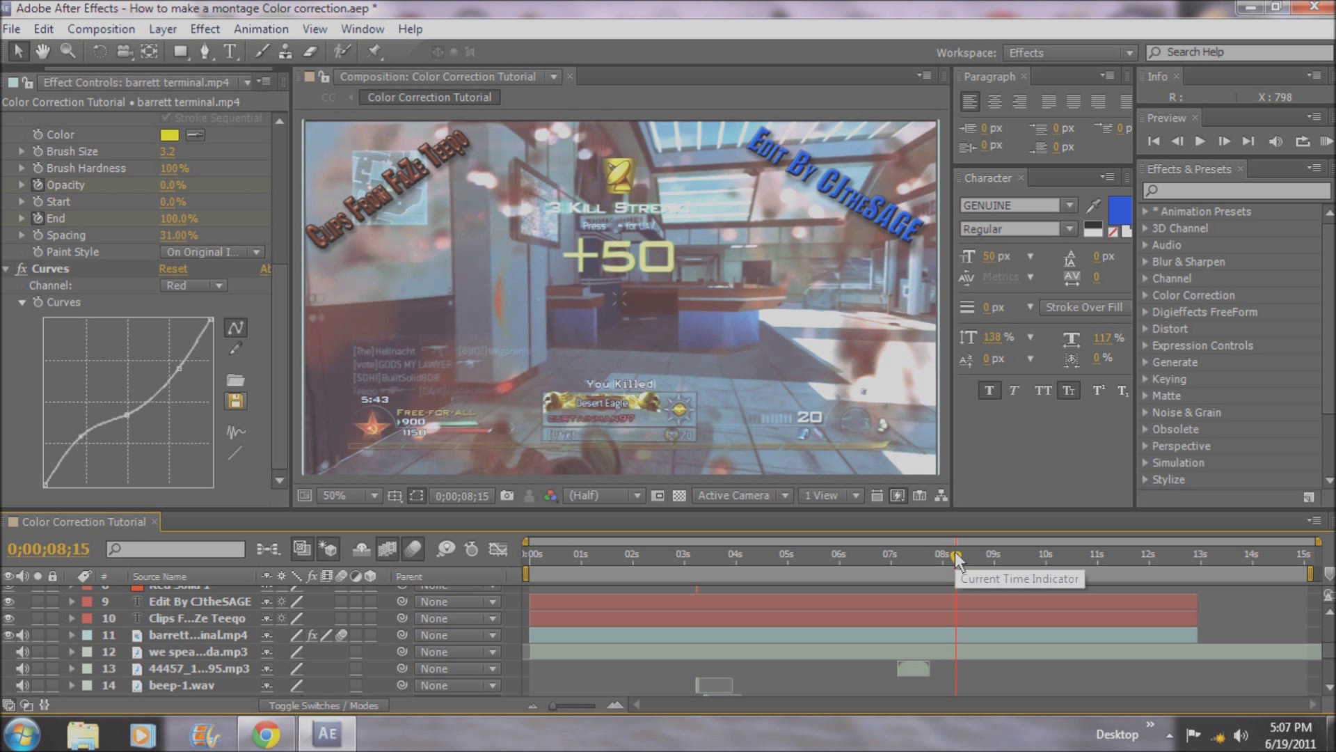
# Shape the Green channel's curve into a slight S by raising the highlights and lowering the shadows, and deselect the clip.
pyautogui.click(216, 285)
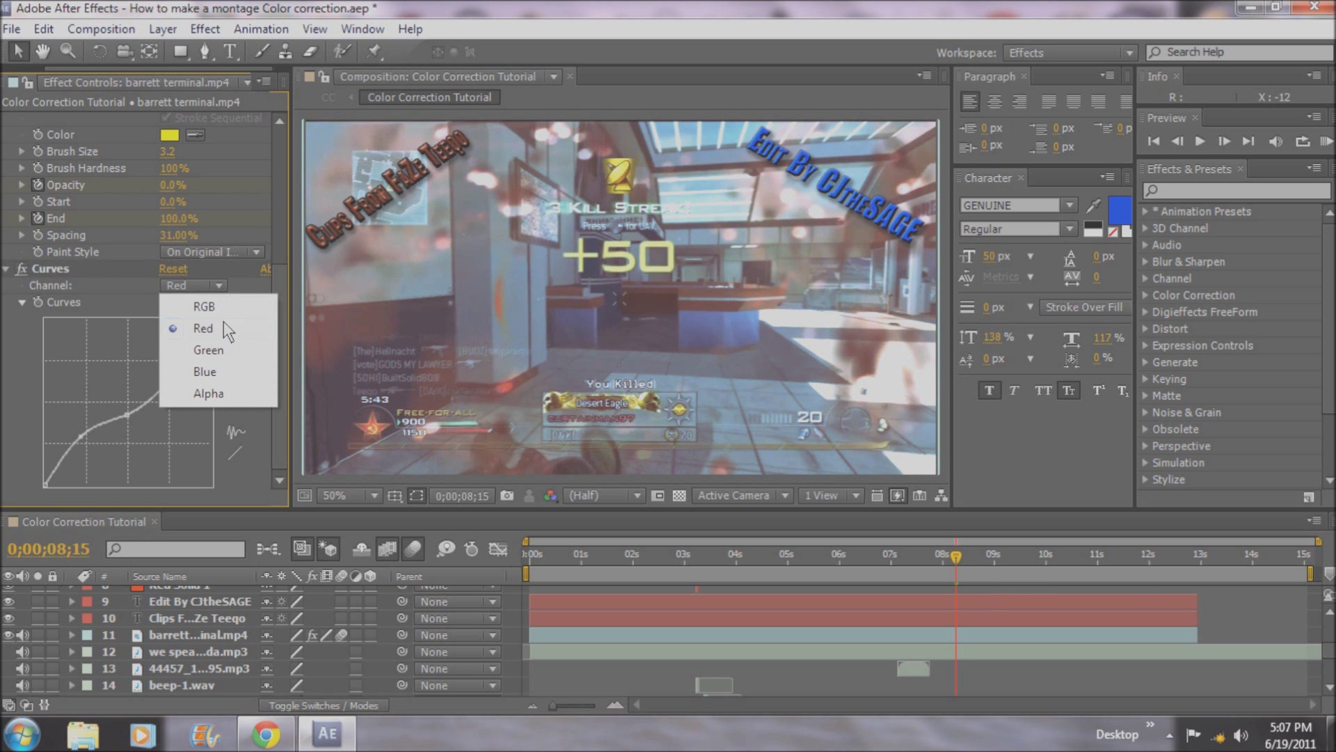
pyautogui.click(217, 350)
pyautogui.moveTo(174, 360); pyautogui.dragTo(159, 357)
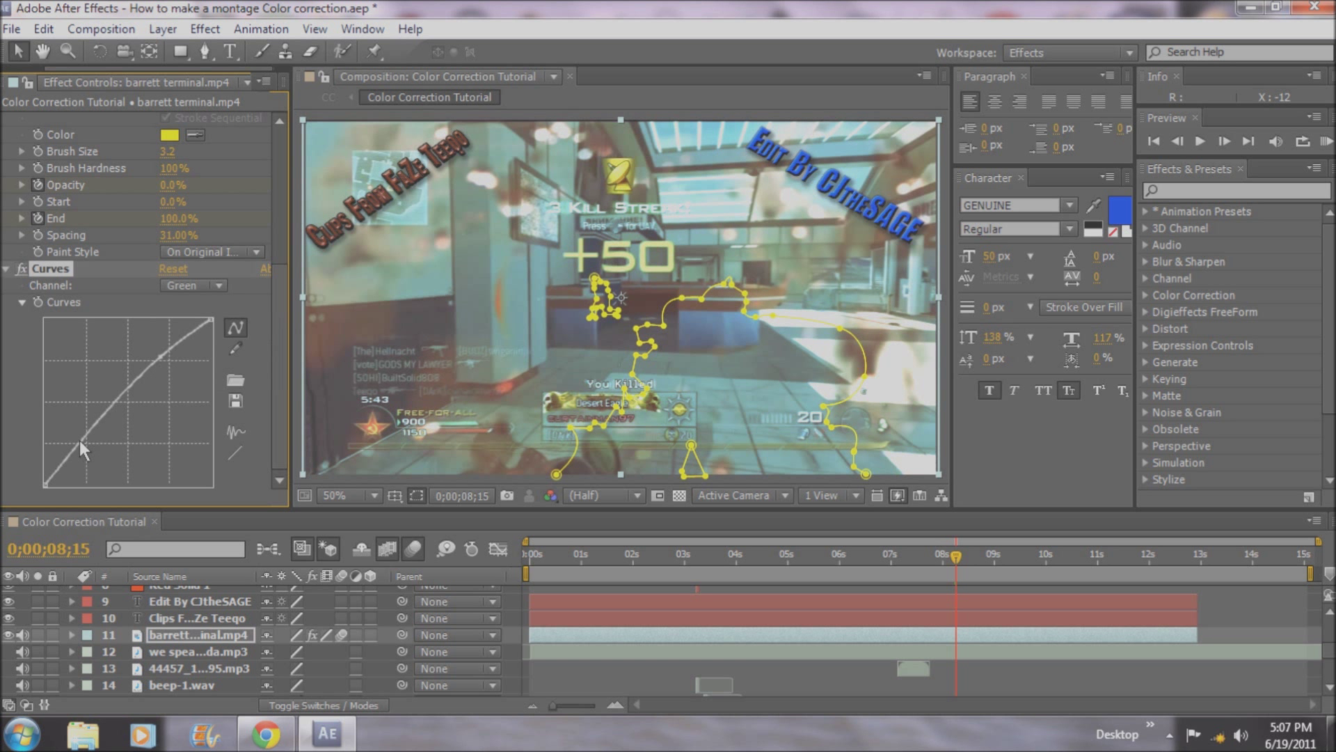
pyautogui.moveTo(82, 440); pyautogui.dragTo(92, 445)
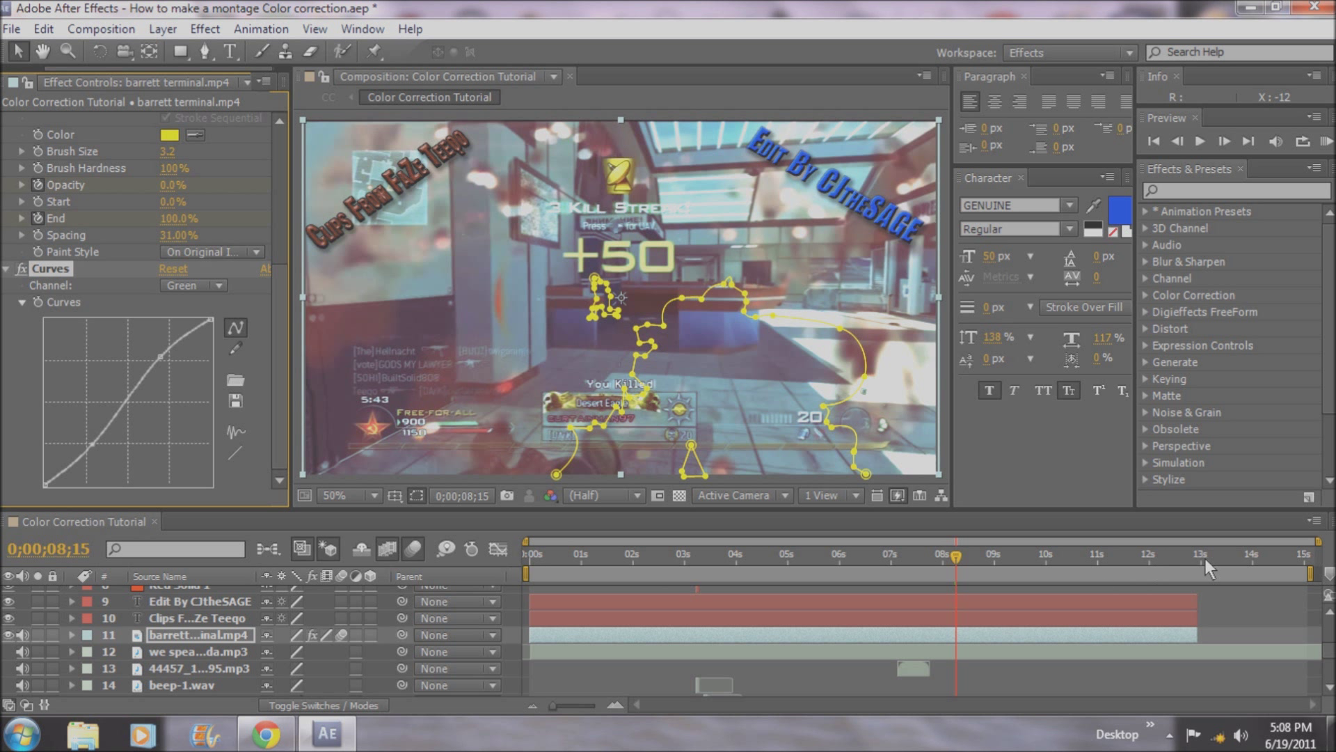
pyautogui.click(1216, 597)
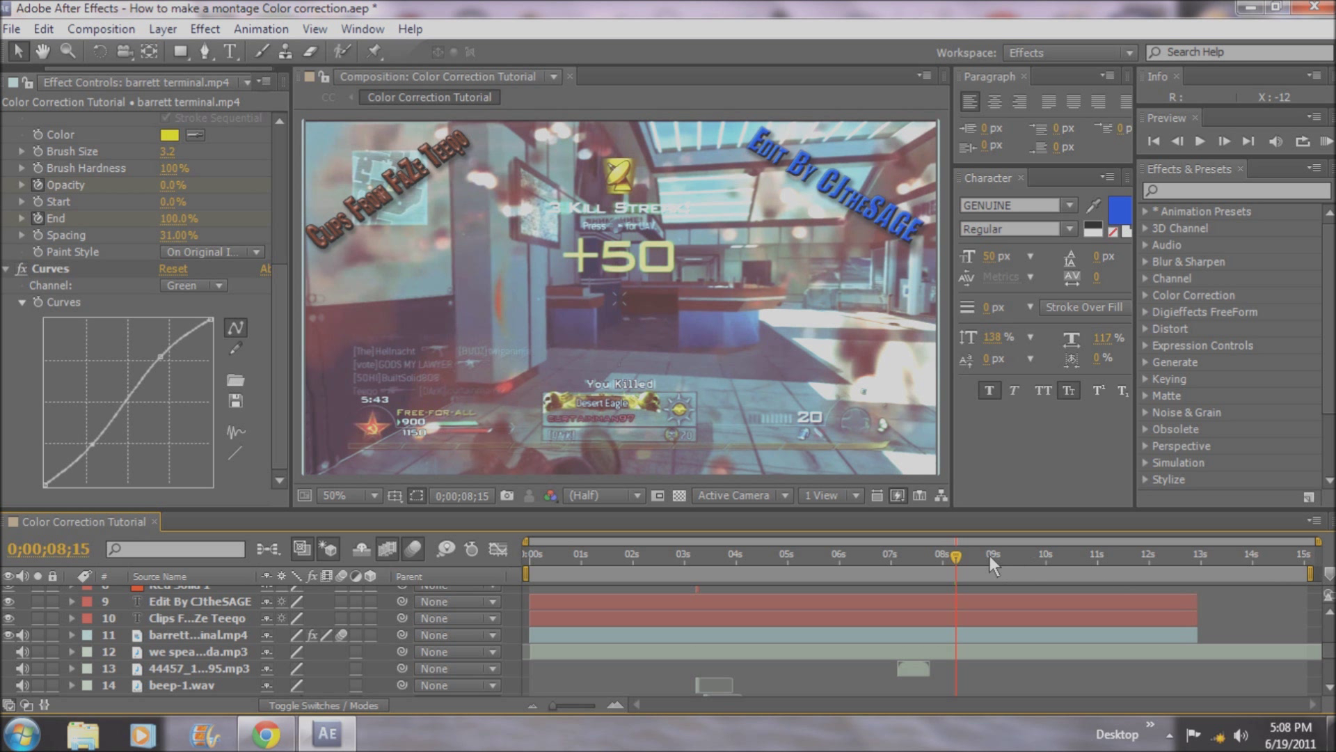
# Move the current time to 0;00;01;13, adjust the Green curve's highlight point, smooth the curve back to a straight diagonal, and deselect the clip.
pyautogui.moveTo(576, 551); pyautogui.dragTo(595, 552)
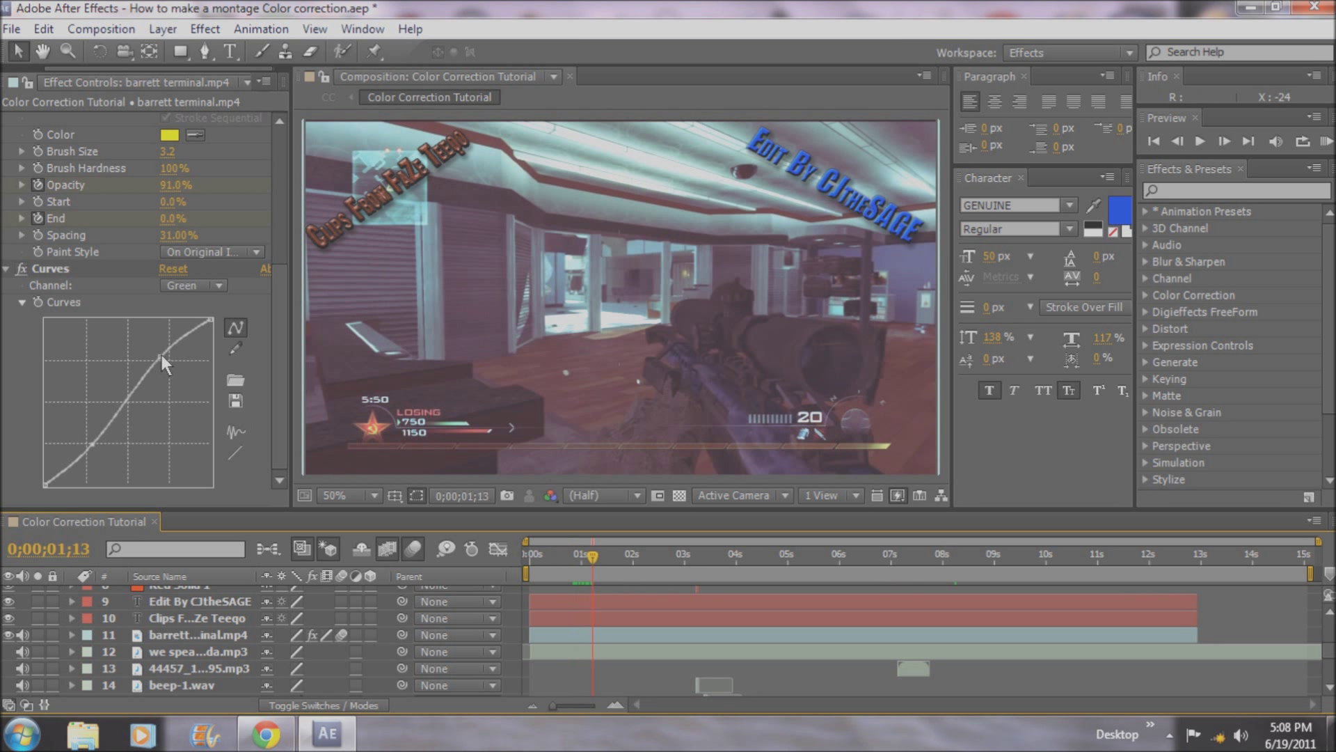
pyautogui.moveTo(162, 355); pyautogui.dragTo(168, 356)
pyautogui.click(234, 452)
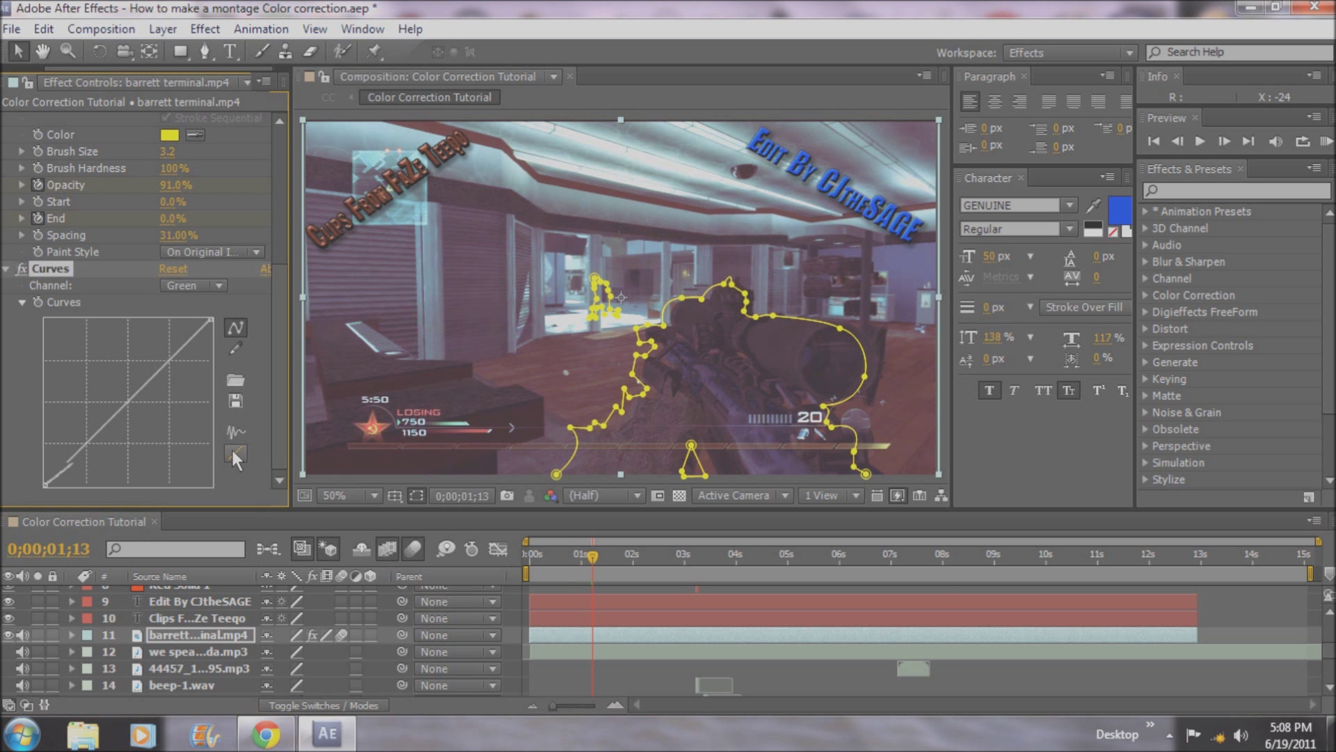
pyautogui.click(1264, 611)
# Examine the color-corrected footage at 0;00;09;46 and 0;00;09;50 and look through the composition's layer stack.
pyautogui.moveTo(593, 550); pyautogui.dragTo(1034, 563)
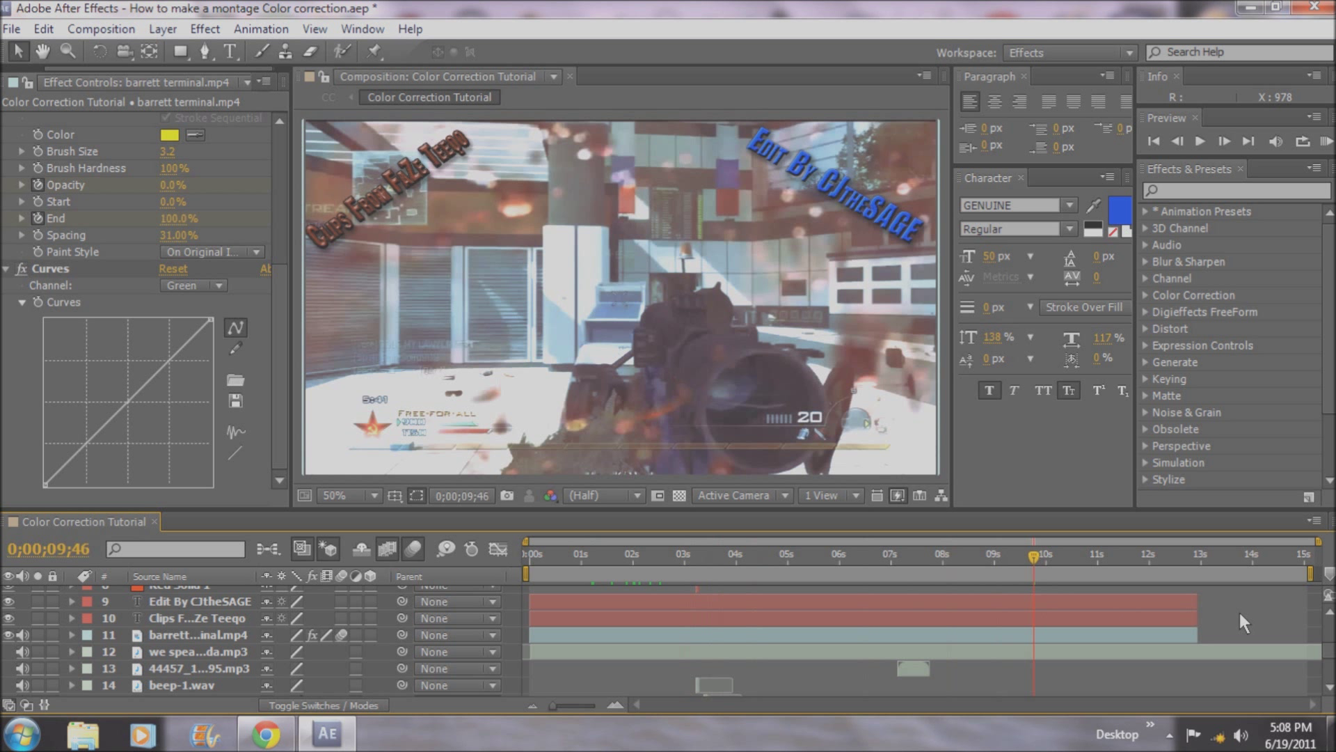
pyautogui.scroll(3, 1327, 650)
pyautogui.scroll(-5, 1255, 639)
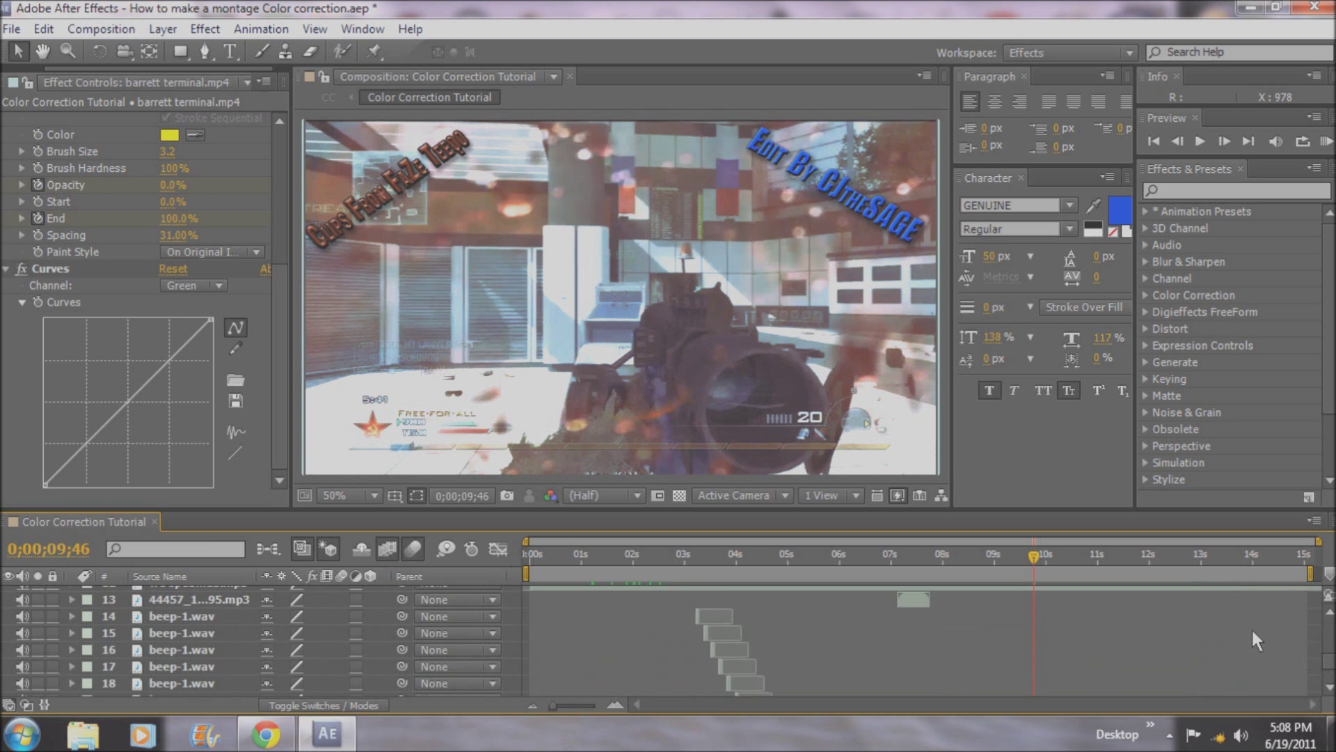
pyautogui.moveTo(1032, 558); pyautogui.dragTo(1037, 559)
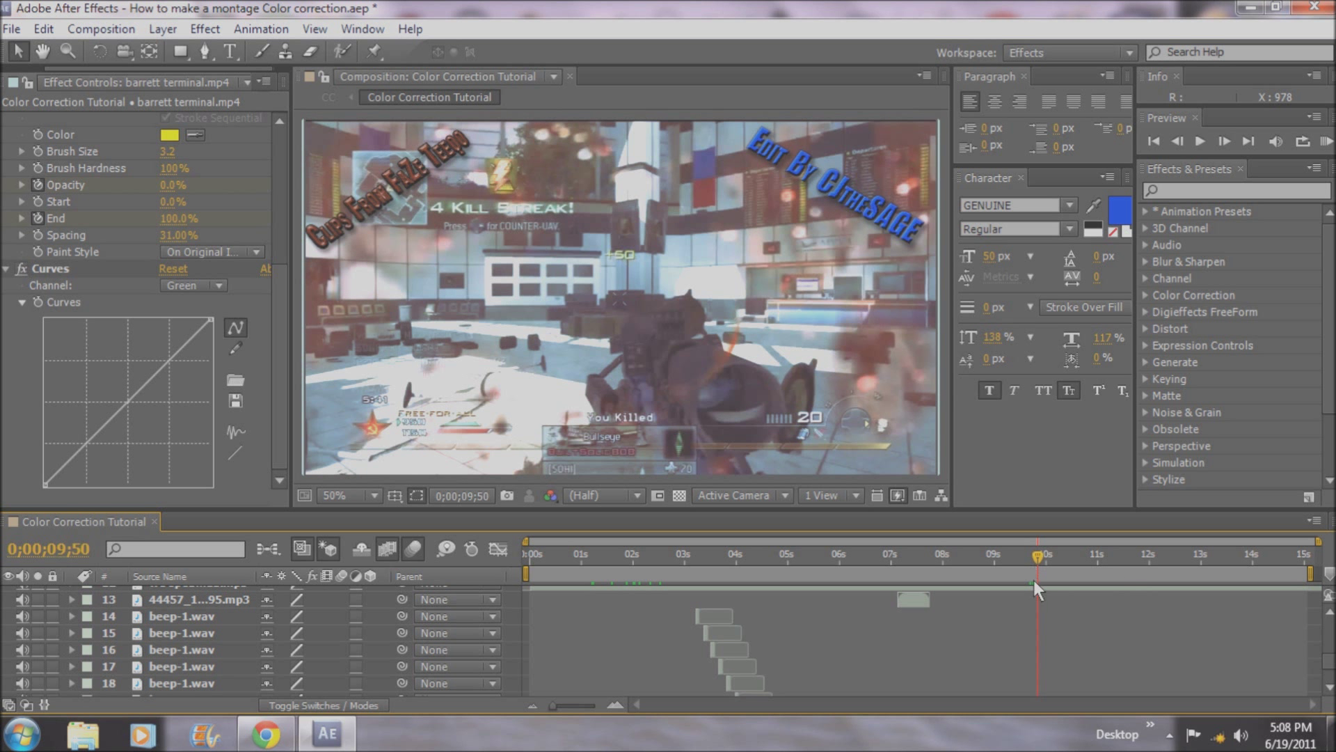
pyautogui.scroll(2, 1059, 599)
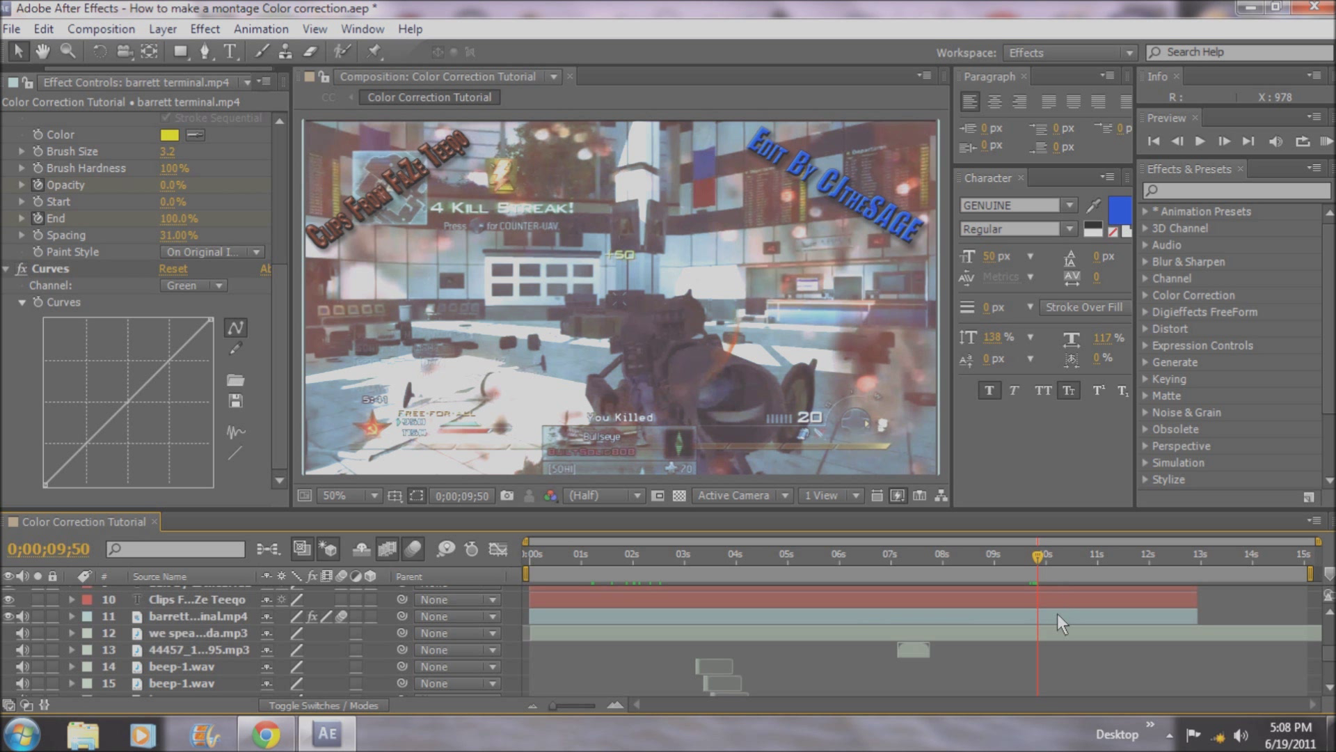
pyautogui.scroll(2, 1060, 621)
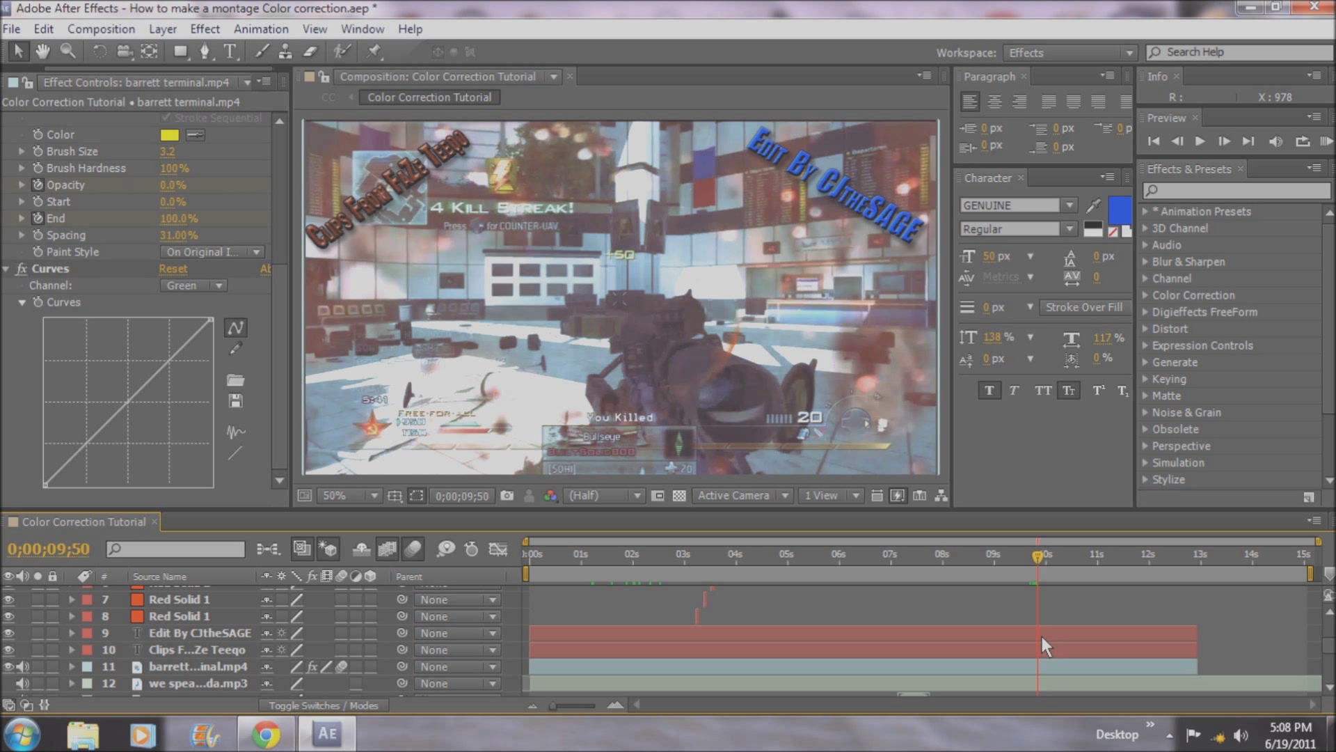
pyautogui.scroll(-2, 1039, 635)
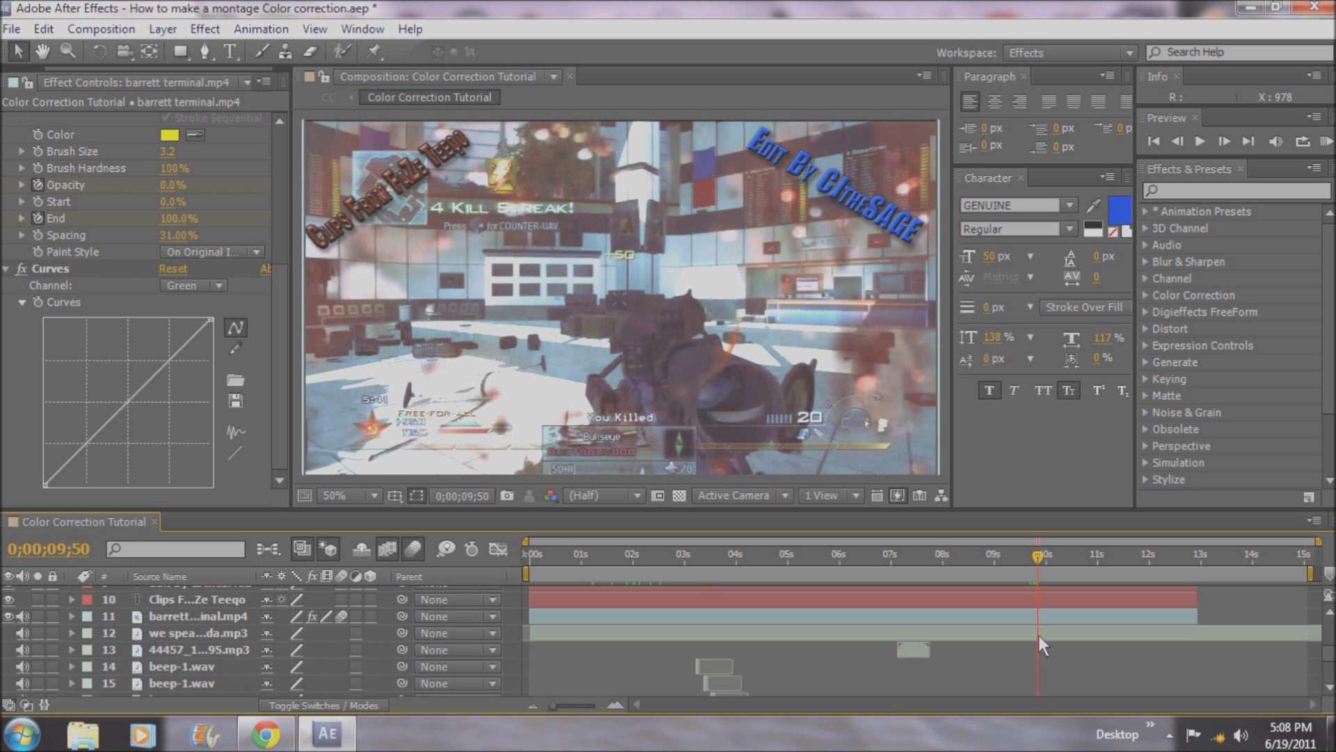
pyautogui.scroll(-3, 1039, 635)
pyautogui.scroll(3, 1038, 636)
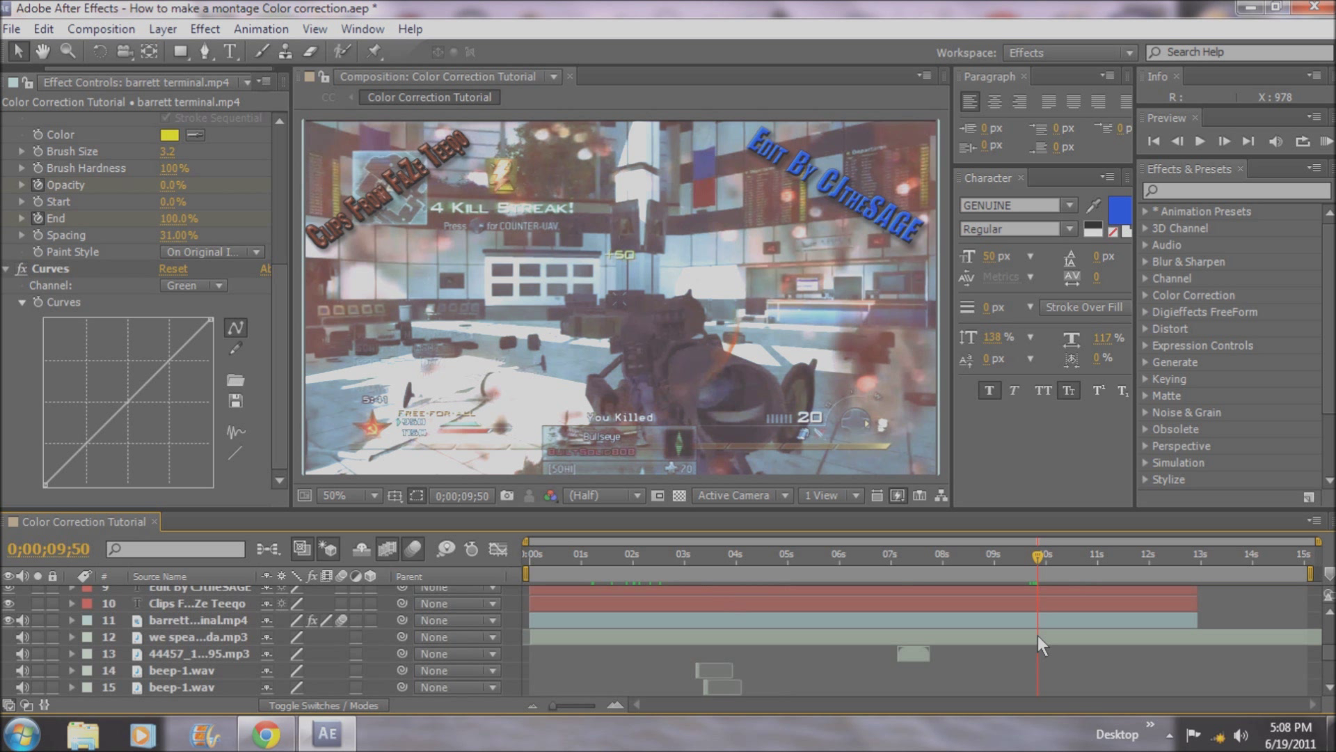
# Select the barrett terminal clip and look through the available Color Correction effects without applying one.
pyautogui.click(1028, 623)
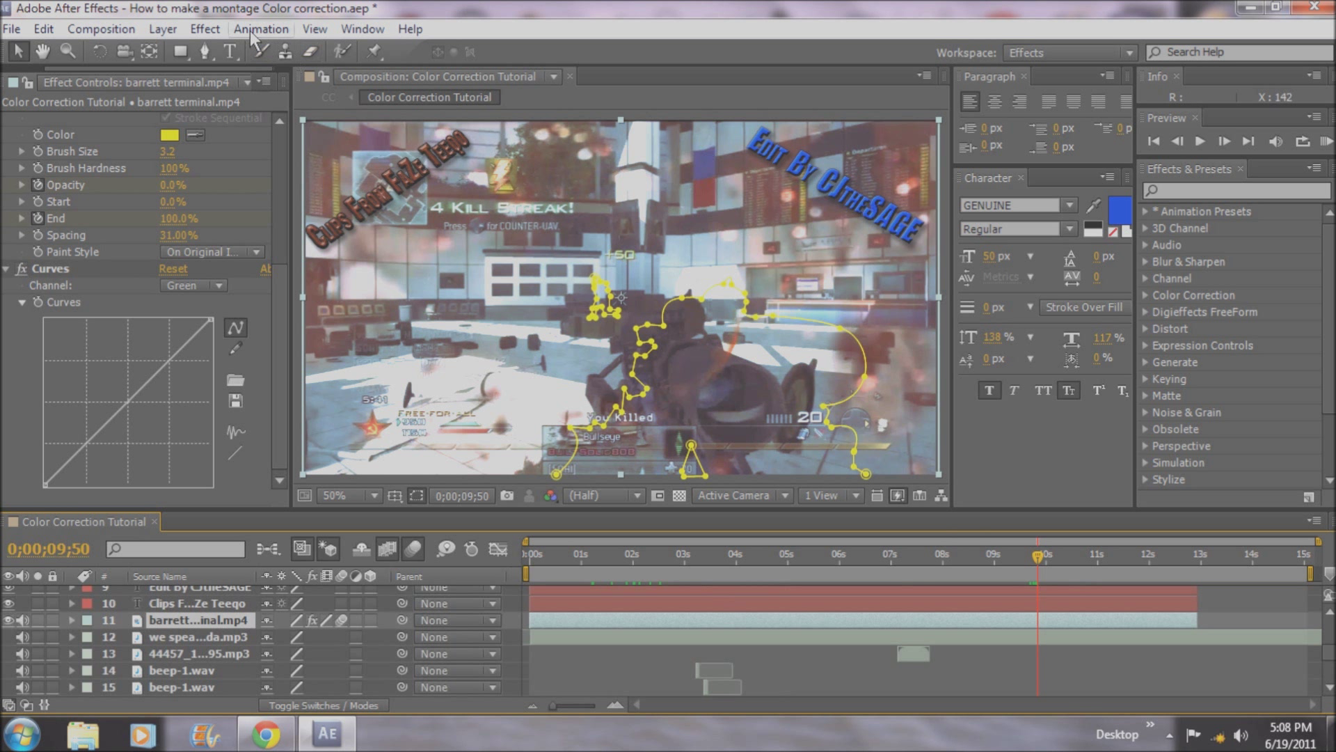
pyautogui.click(202, 29)
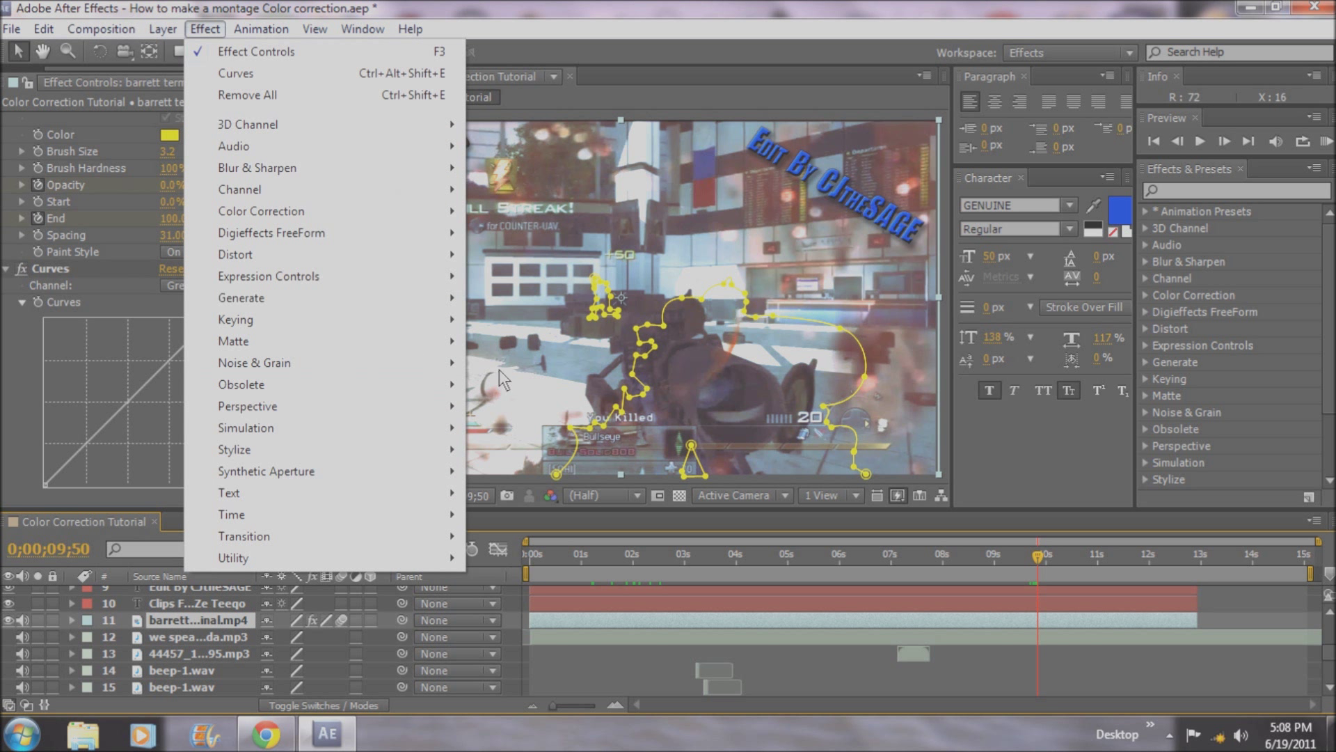
pyautogui.moveTo(431, 175)
pyautogui.moveTo(449, 209)
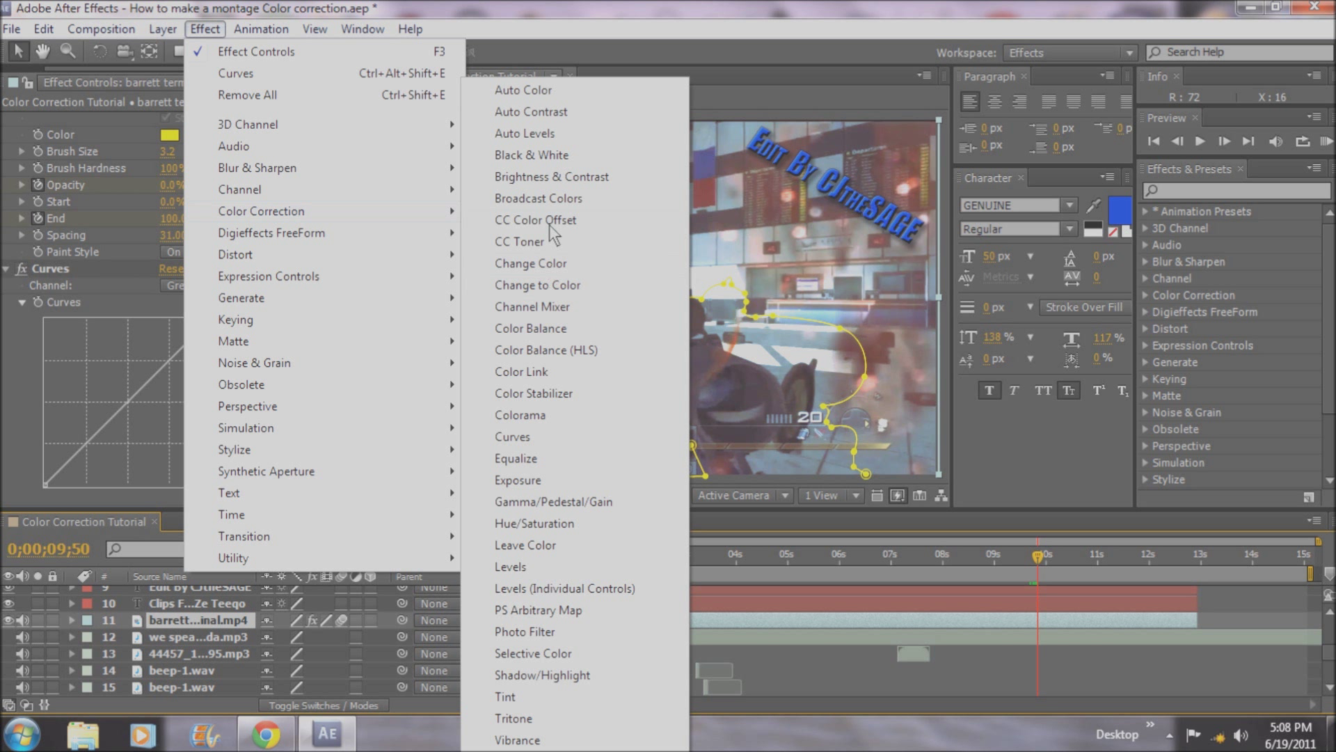
pyautogui.press('Escape')
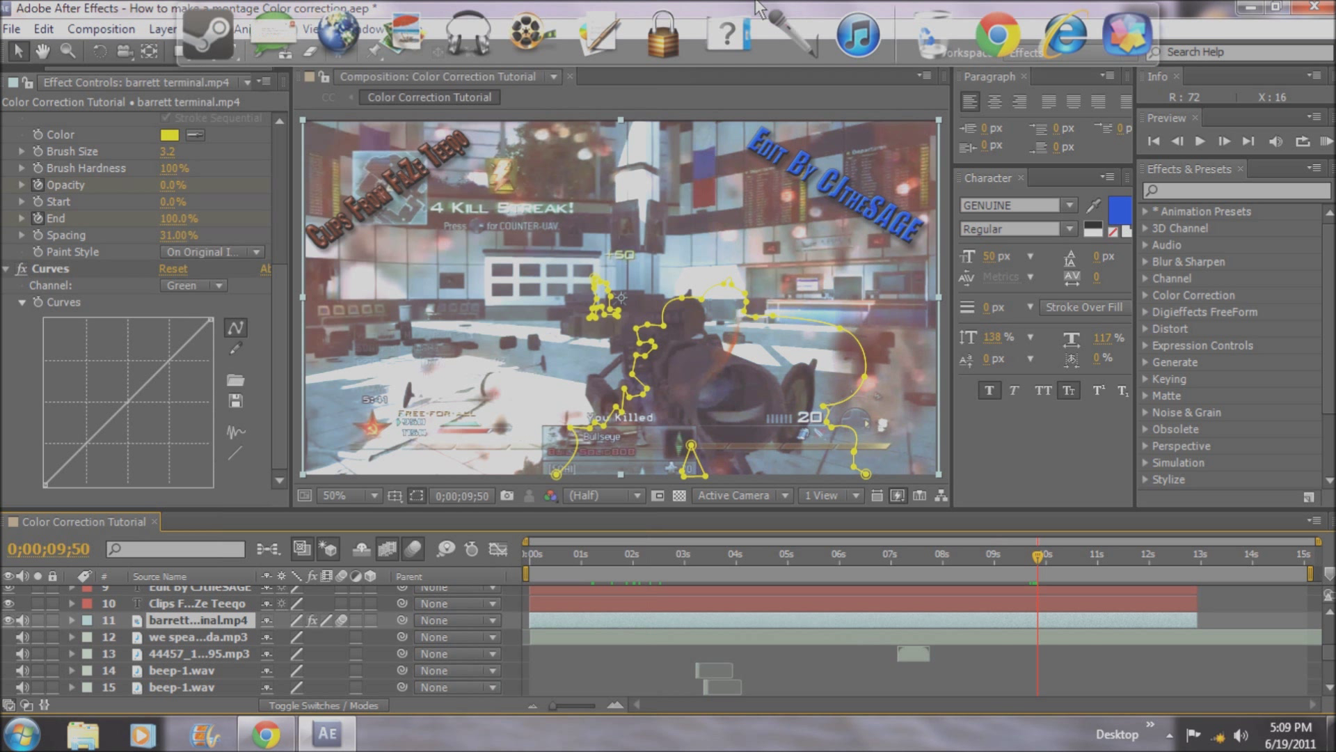
# Move the current time to 0;00;09;58, display the RGB channel's curve in the Curves effect, and deselect the clip.
pyautogui.moveTo(1038, 559); pyautogui.dragTo(1045, 559)
pyautogui.click(1243, 603)
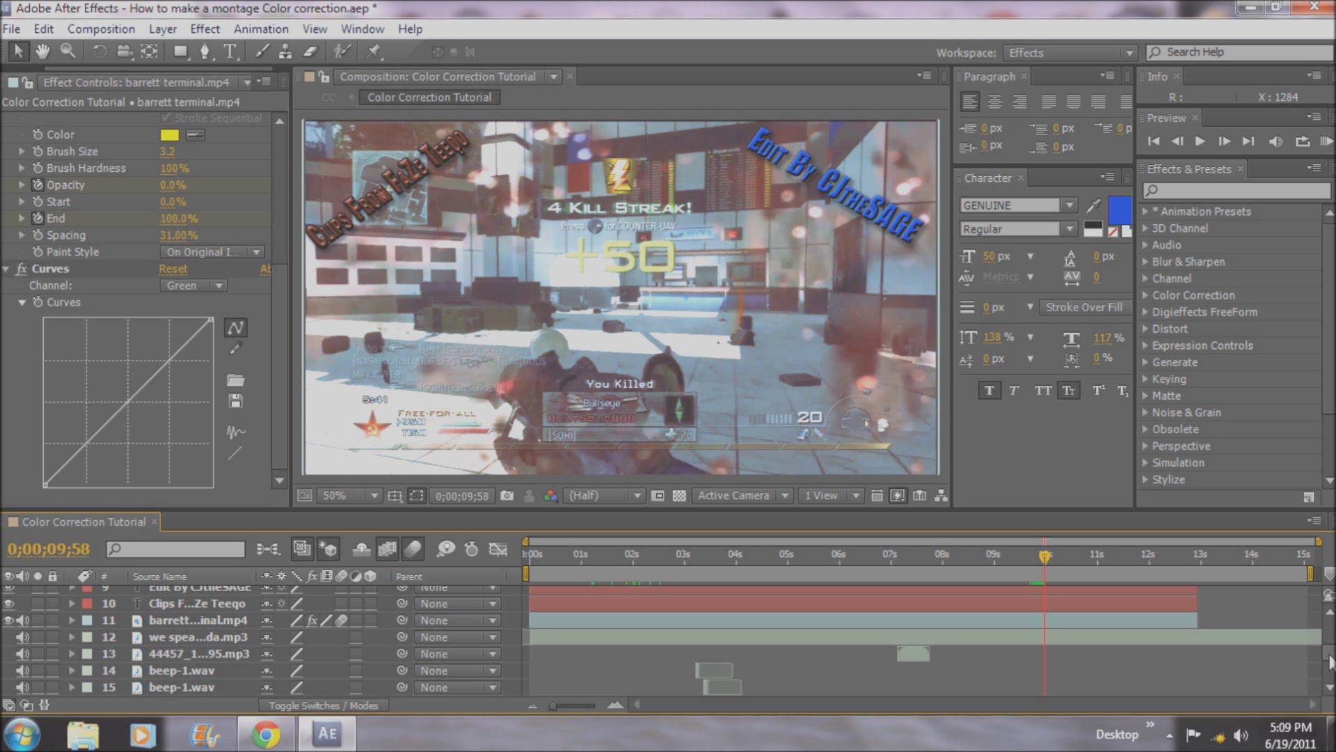
pyautogui.scroll(2, 1329, 660)
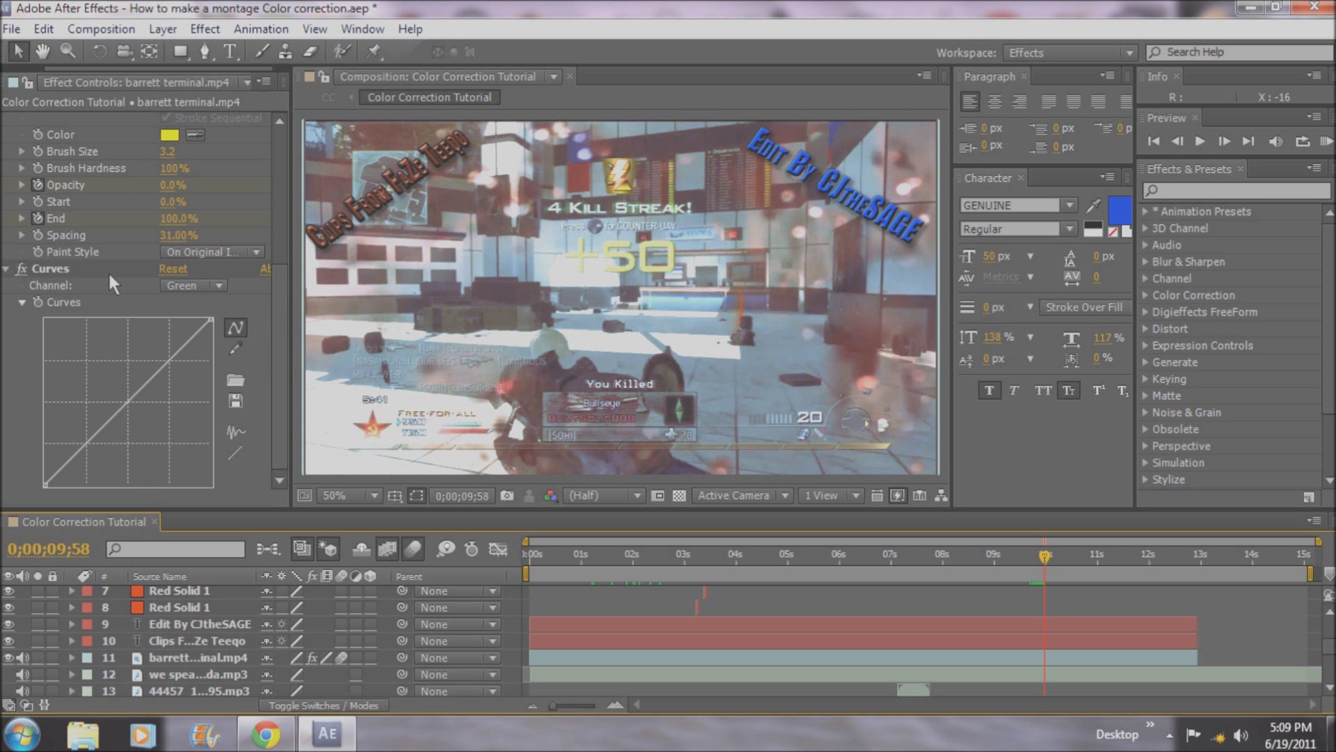
pyautogui.click(220, 285)
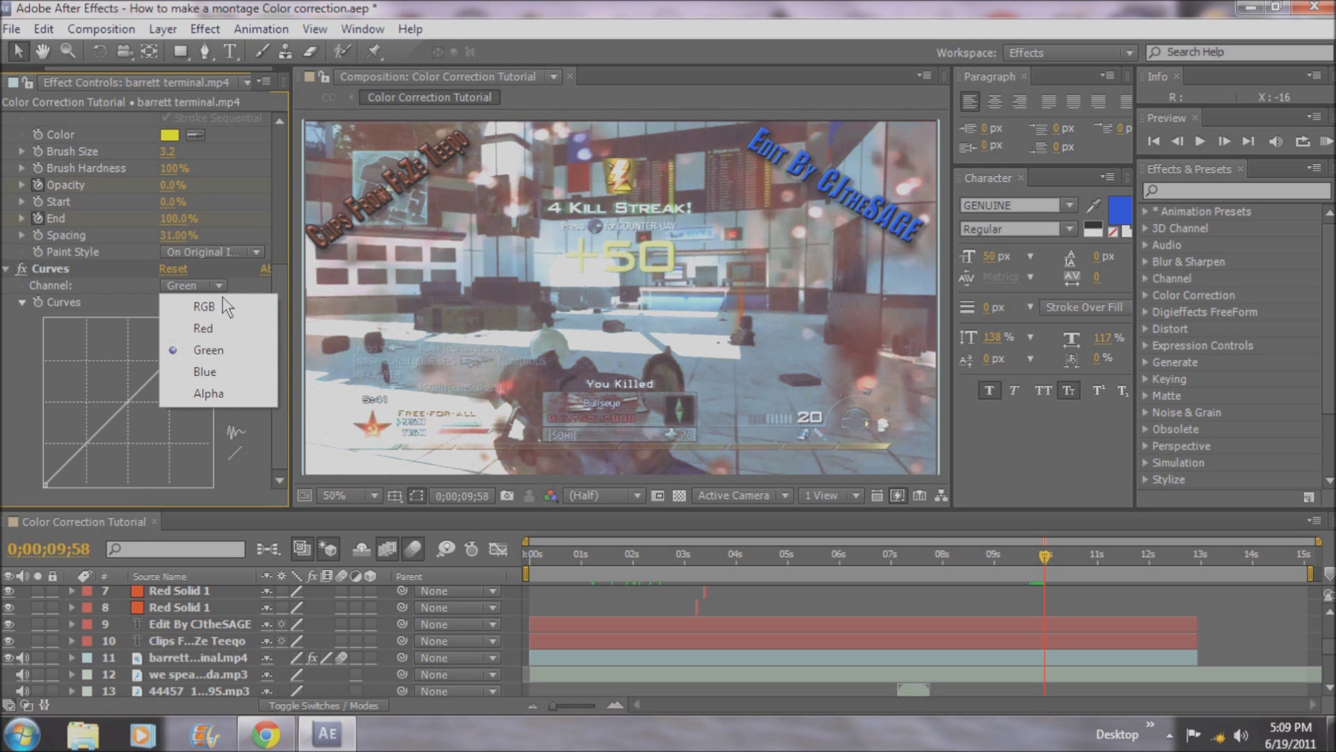
pyautogui.click(221, 300)
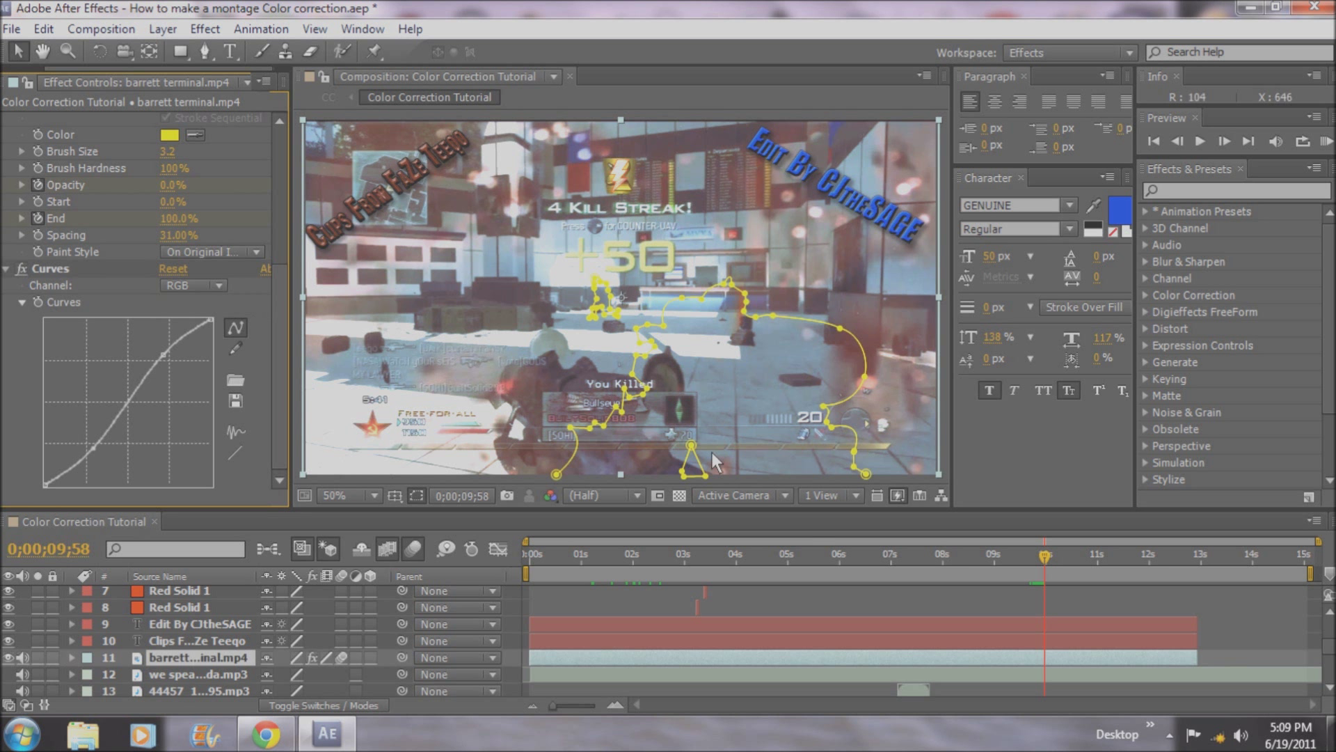
pyautogui.click(1233, 592)
# Scrub the corrected footage between 0;00;10;09 and 0;00;10;58, finishing at 0;00;10;17.
pyautogui.moveTo(1045, 554); pyautogui.dragTo(1060, 552)
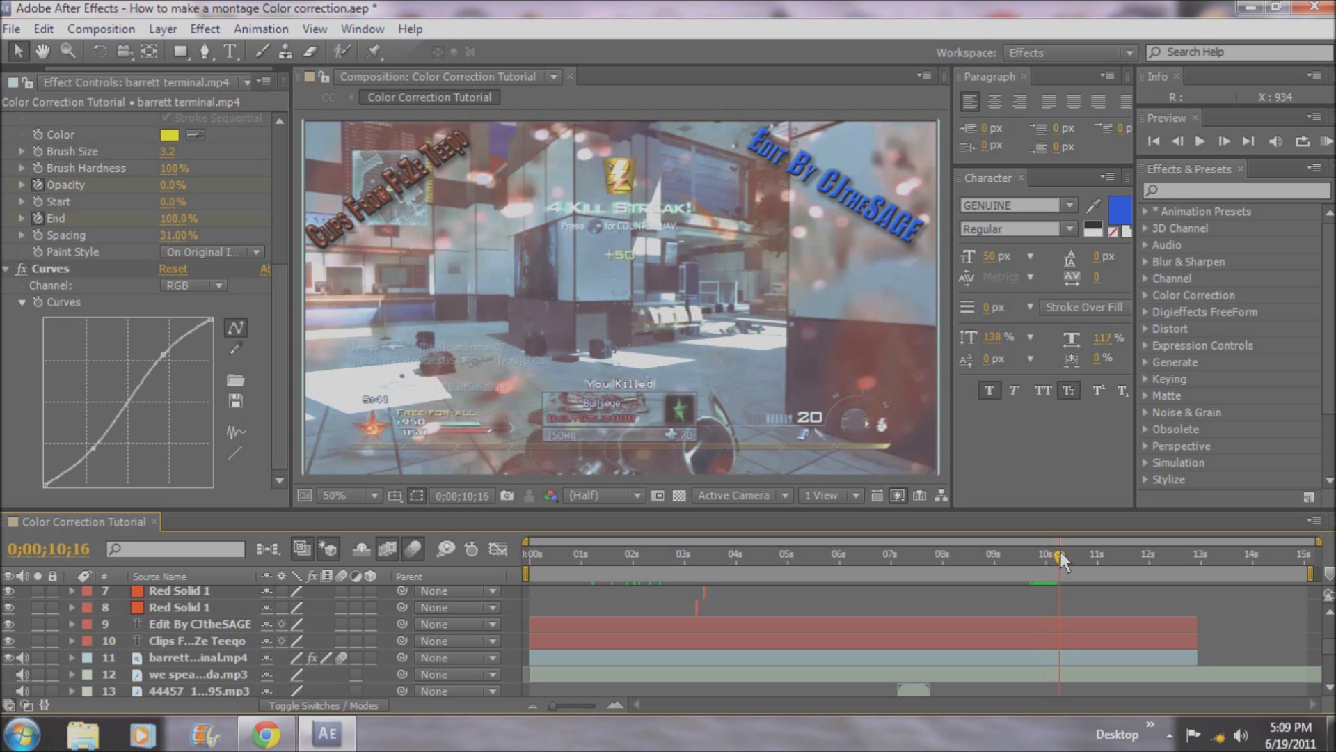
pyautogui.moveTo(1060, 551)
pyautogui.mouseDown()
pyautogui.moveTo(1093, 544)
pyautogui.moveTo(1021, 558)
pyautogui.moveTo(1095, 552)
pyautogui.moveTo(1012, 555)
pyautogui.moveTo(1053, 555)
pyautogui.mouseUp()
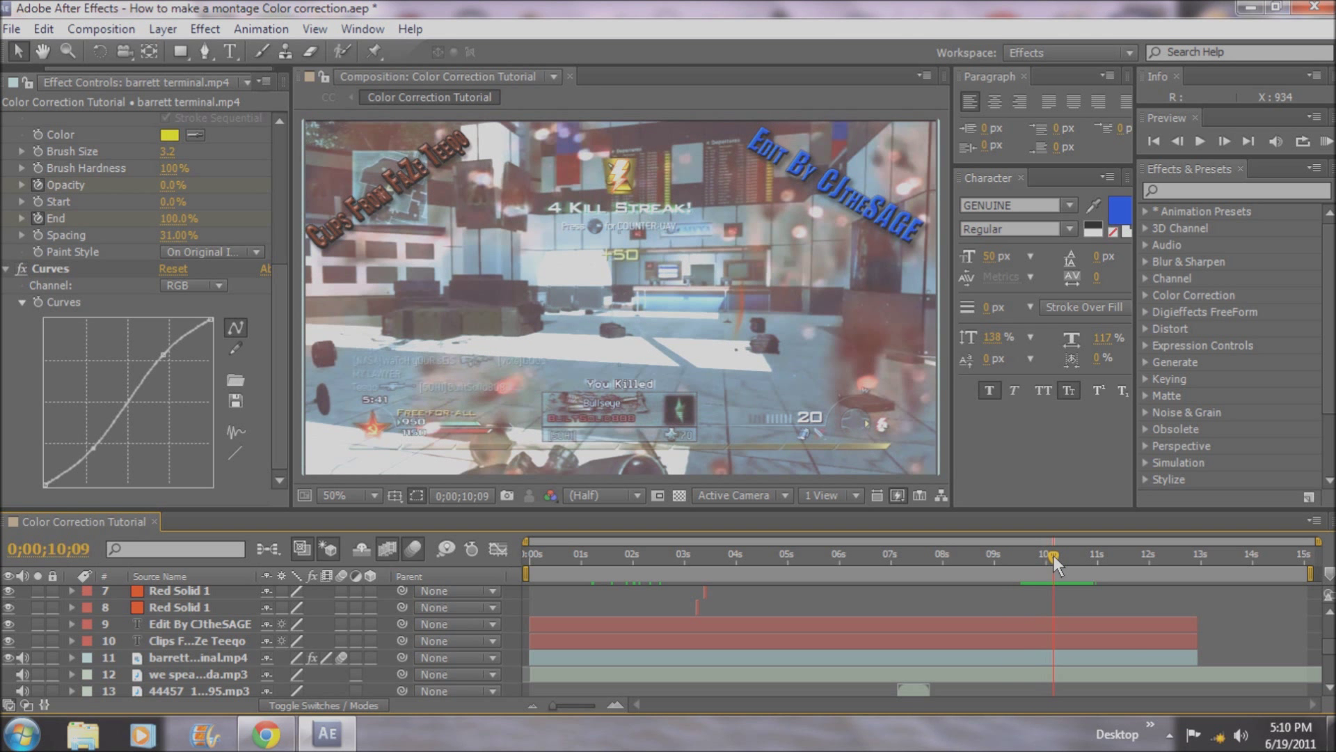
pyautogui.moveTo(1054, 556); pyautogui.dragTo(1096, 553)
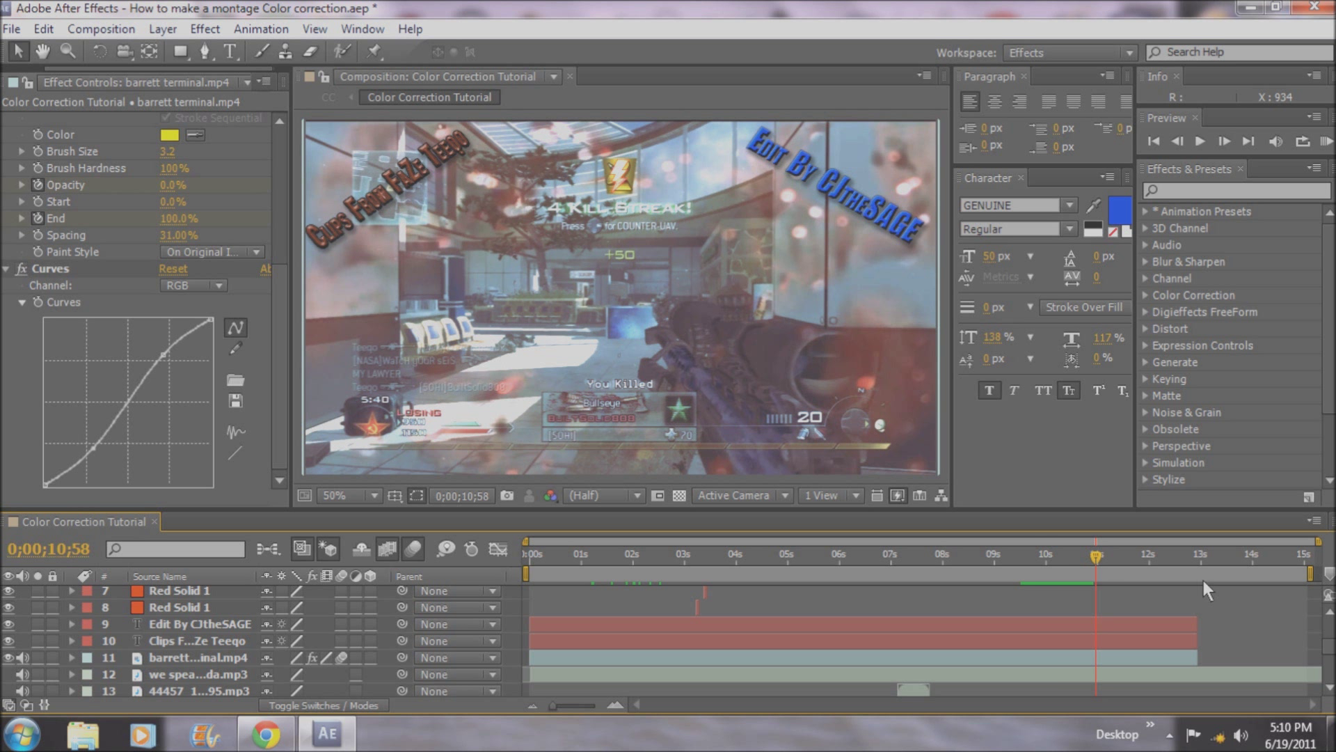
pyautogui.moveTo(1099, 554); pyautogui.dragTo(1062, 555)
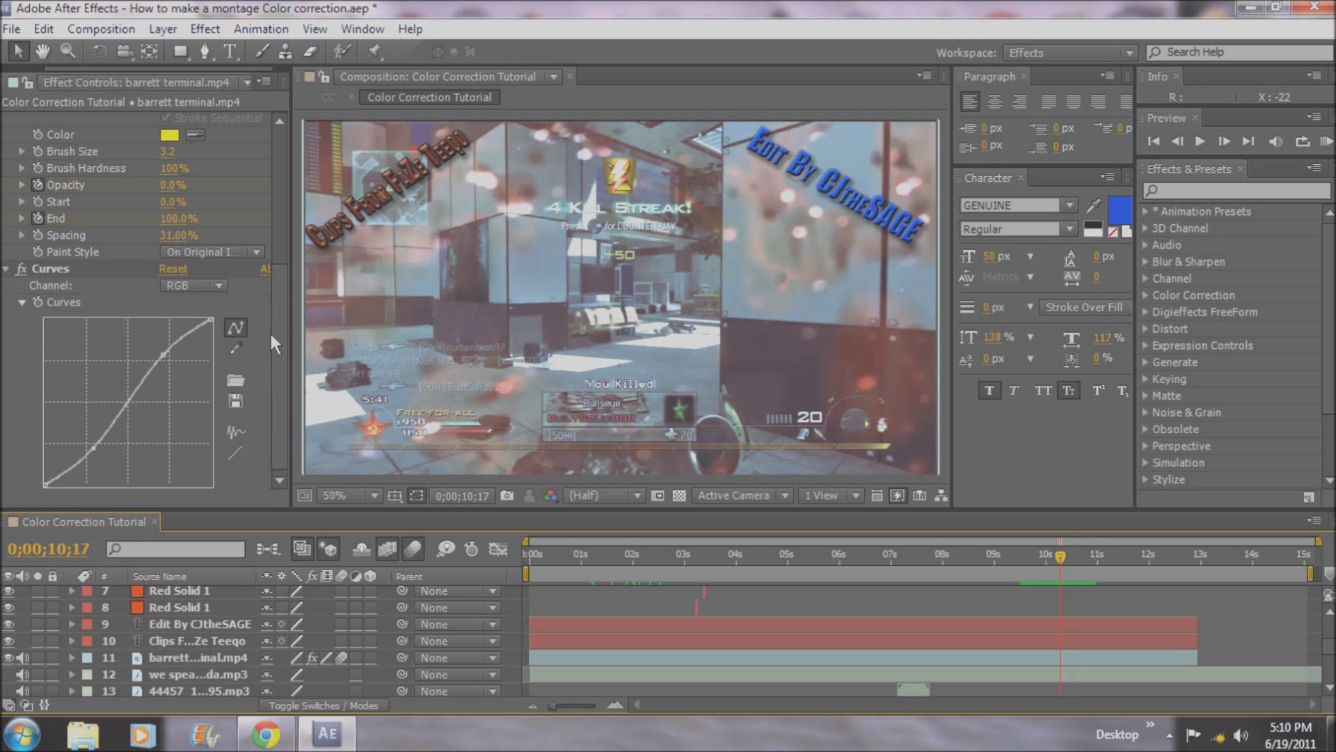
# Review the clip's Stroke effects and the list of Color Correction effects, leaving without adding one and deselecting the clip.
pyautogui.moveTo(279, 348); pyautogui.dragTo(270, 177)
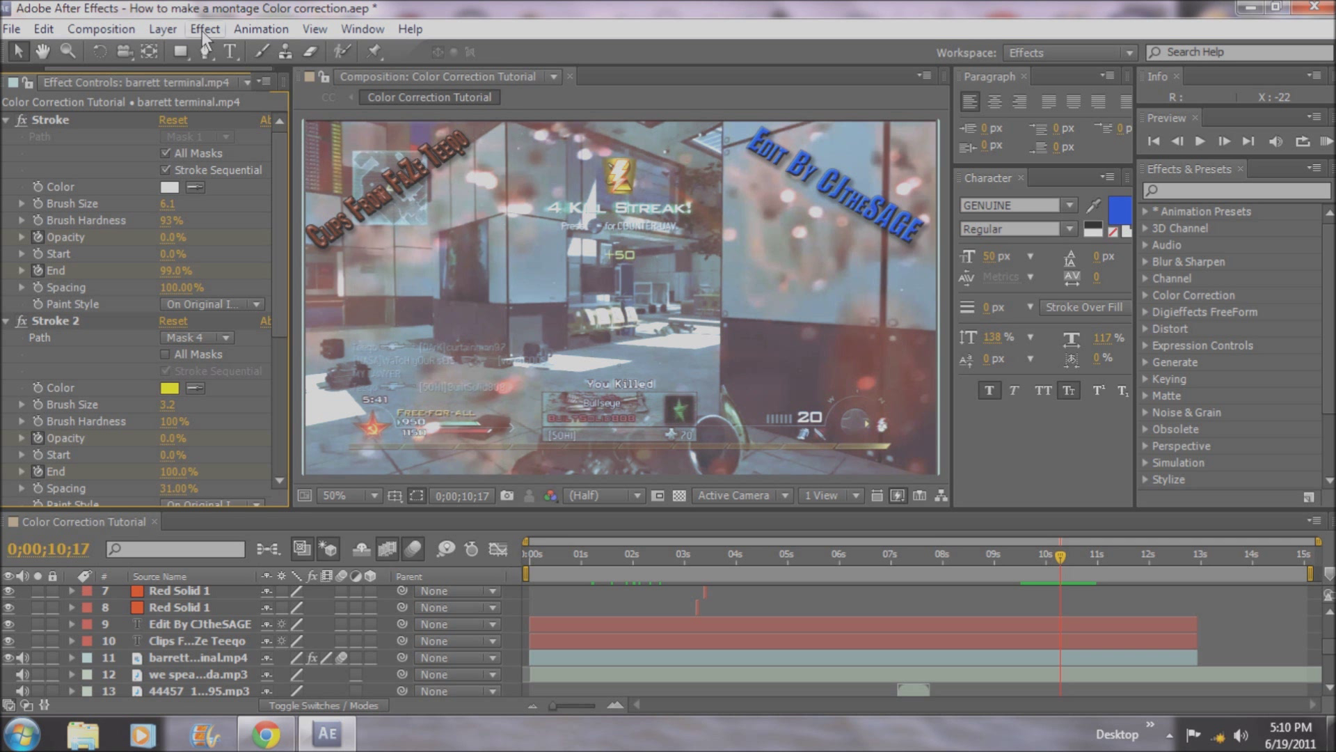
pyautogui.click(1043, 656)
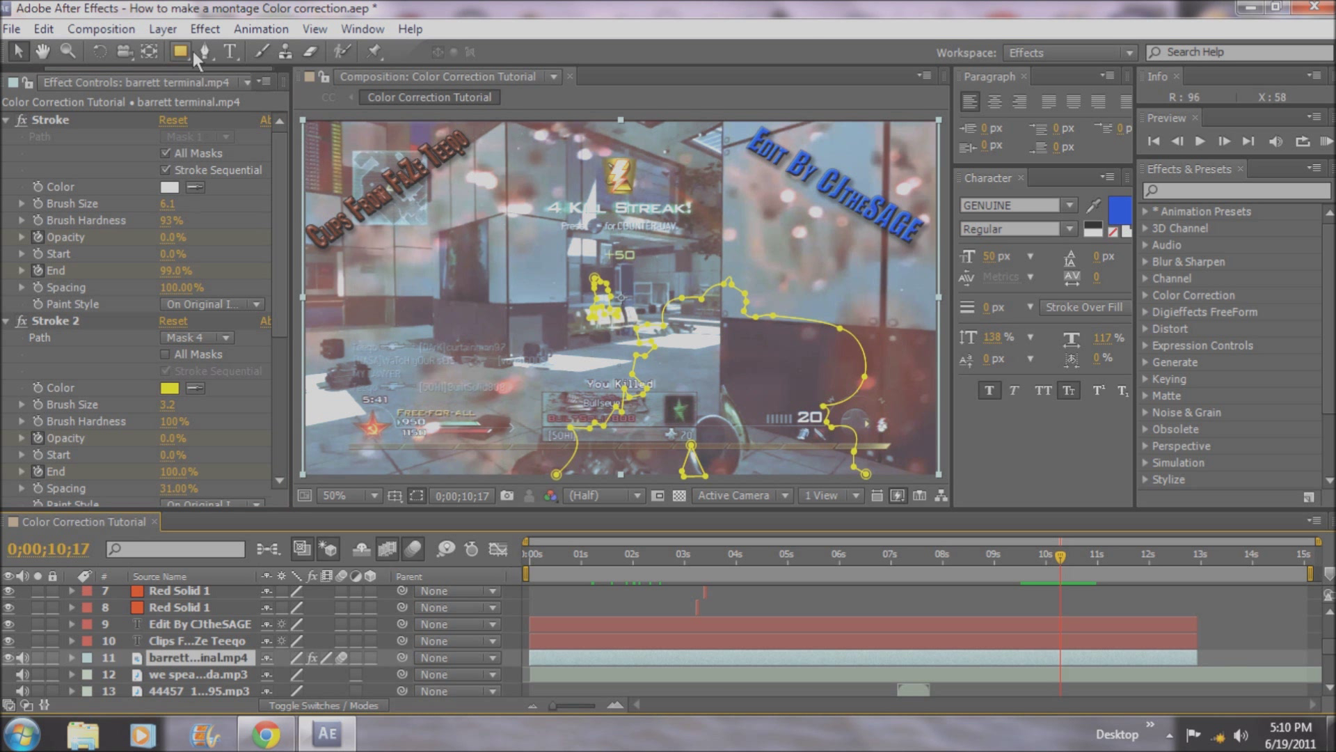
pyautogui.click(206, 28)
pyautogui.moveTo(435, 209)
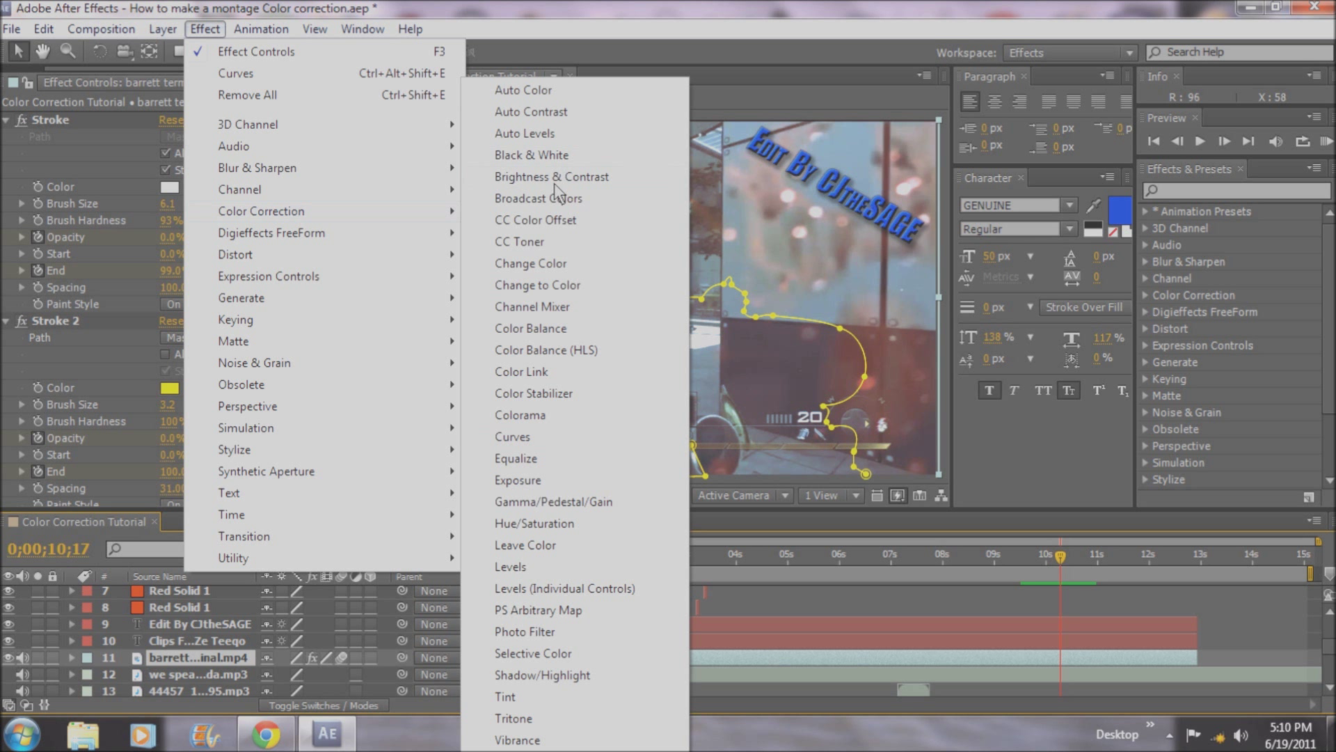
pyautogui.click(1277, 610)
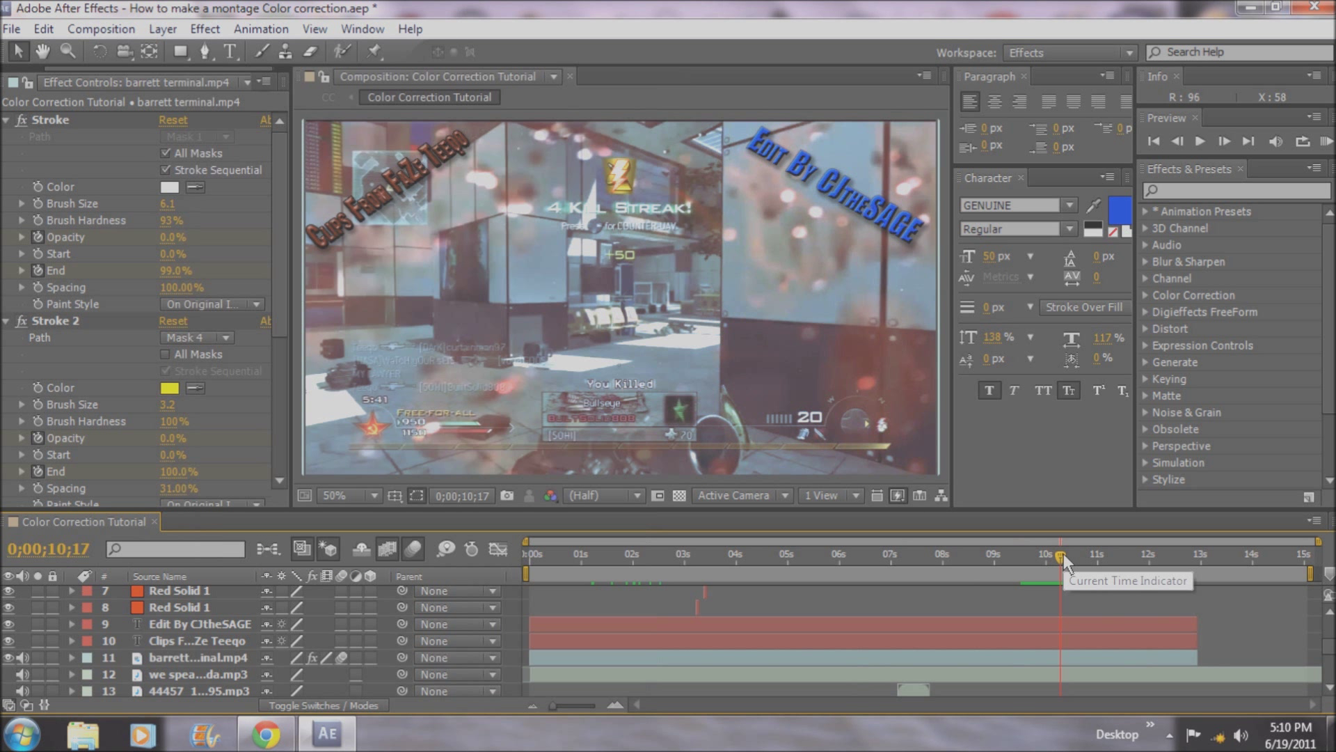
# Scrub the corrected footage between 0;00;10;42 and 0;00;11;09, stopping at 0;00;11;09, and look through the layer stack.
pyautogui.moveTo(1062, 553); pyautogui.dragTo(1098, 582)
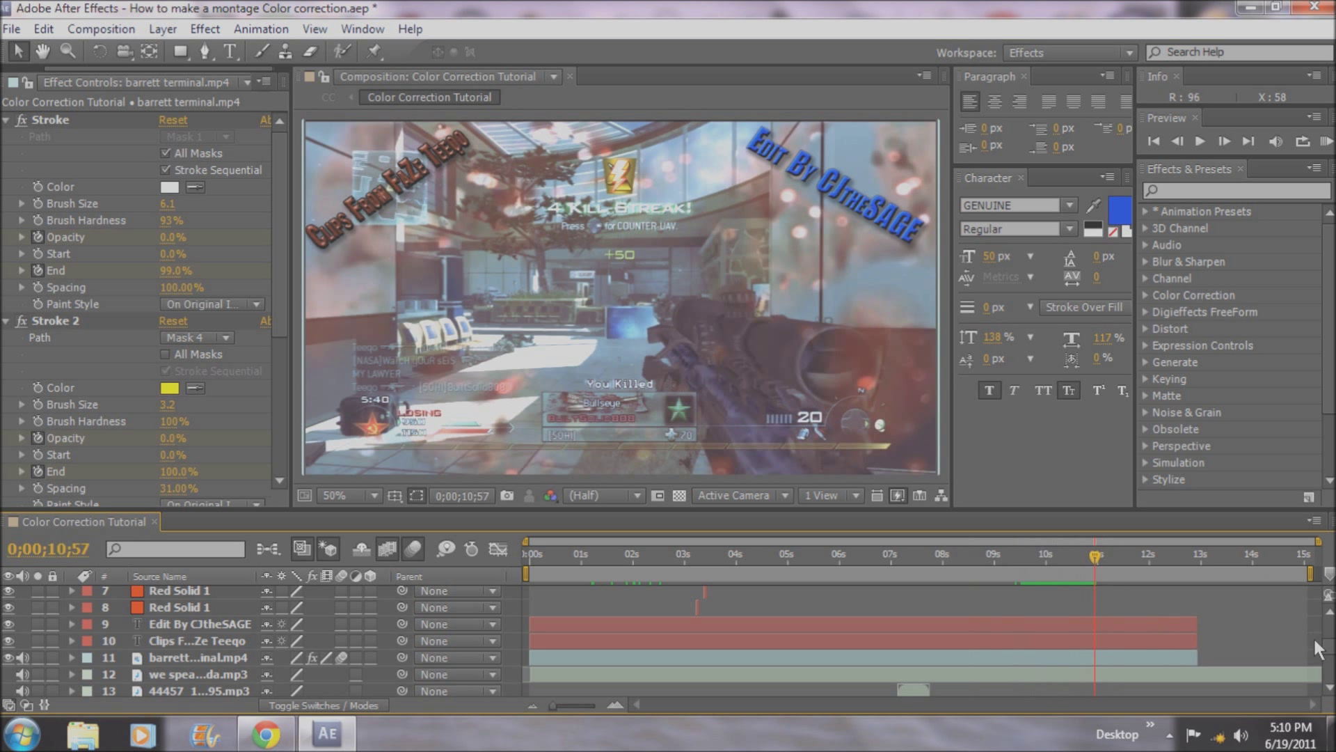
pyautogui.moveTo(1328, 653); pyautogui.dragTo(1332, 621)
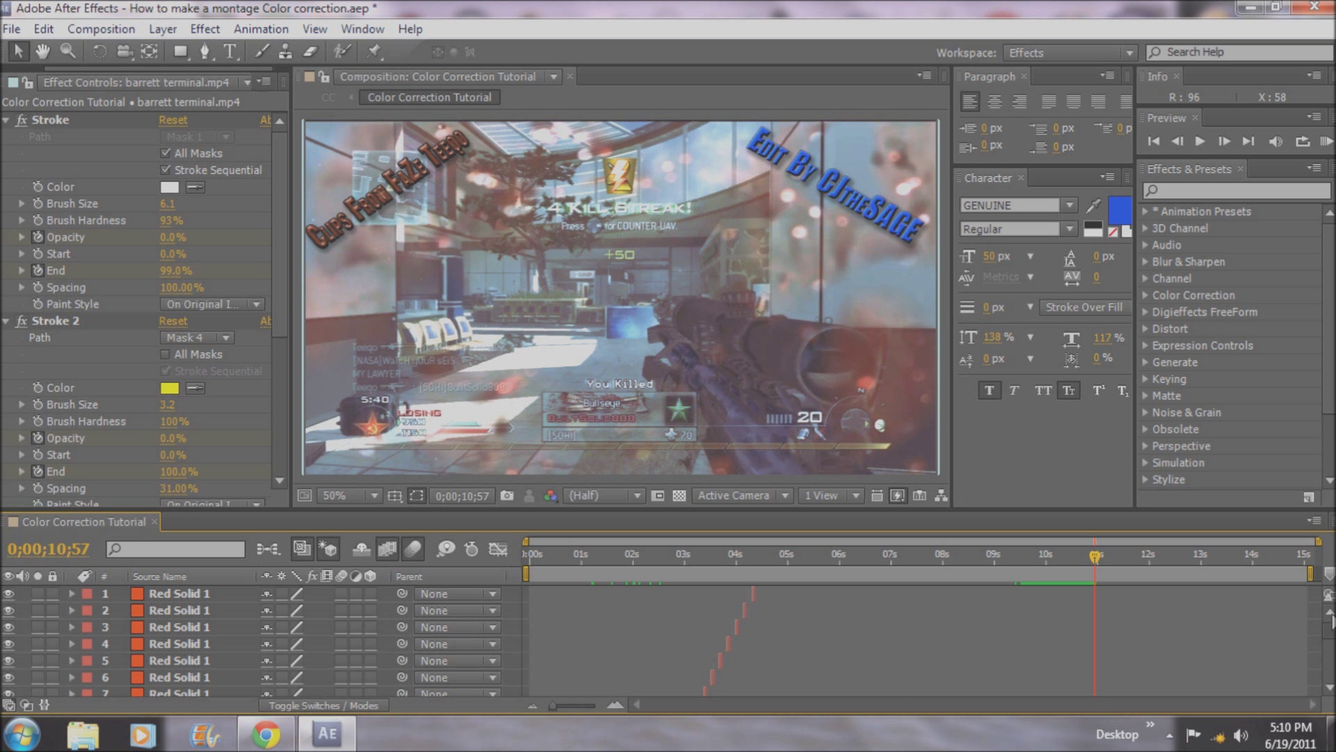
pyautogui.moveTo(1333, 626)
pyautogui.mouseDown()
pyautogui.moveTo(1331, 637)
pyautogui.moveTo(1332, 624)
pyautogui.mouseUp()
pyautogui.moveTo(1097, 552)
pyautogui.mouseDown()
pyautogui.moveTo(1014, 548)
pyautogui.moveTo(1103, 555)
pyautogui.mouseUp()
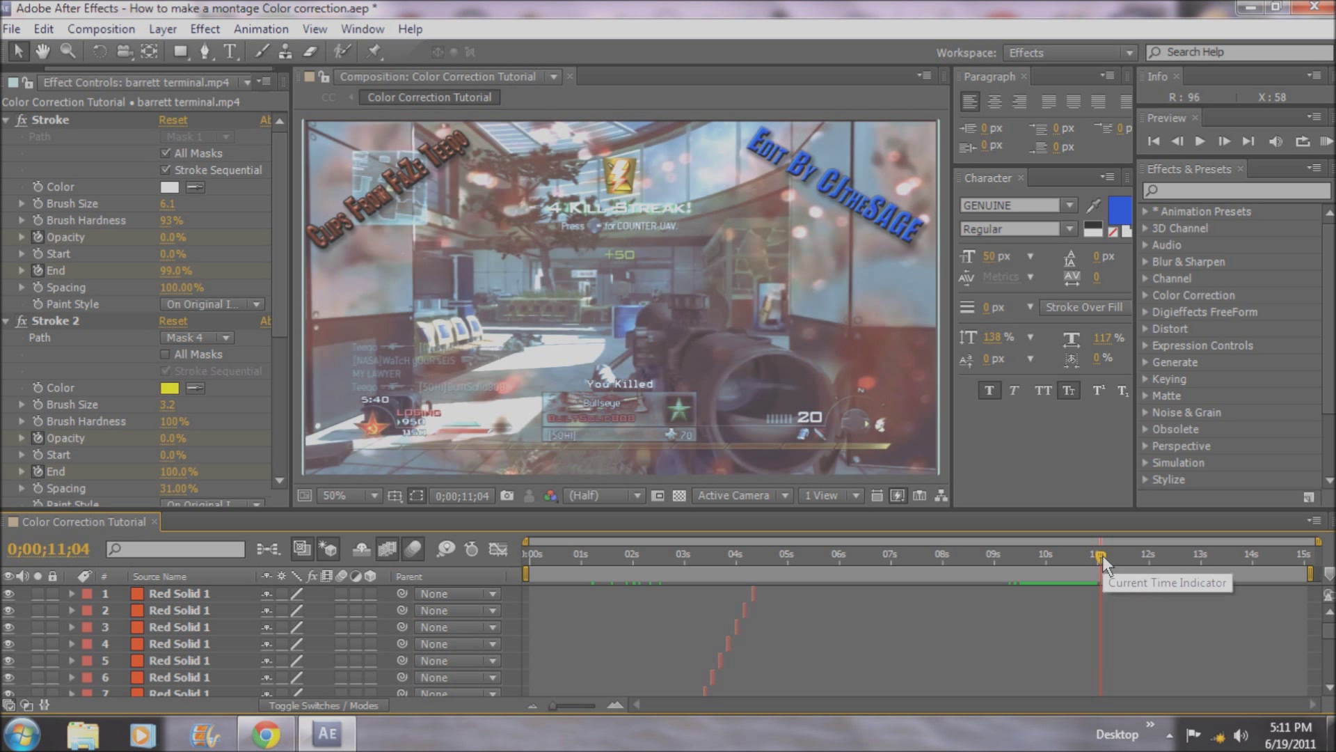
pyautogui.moveTo(1103, 556); pyautogui.dragTo(1083, 554)
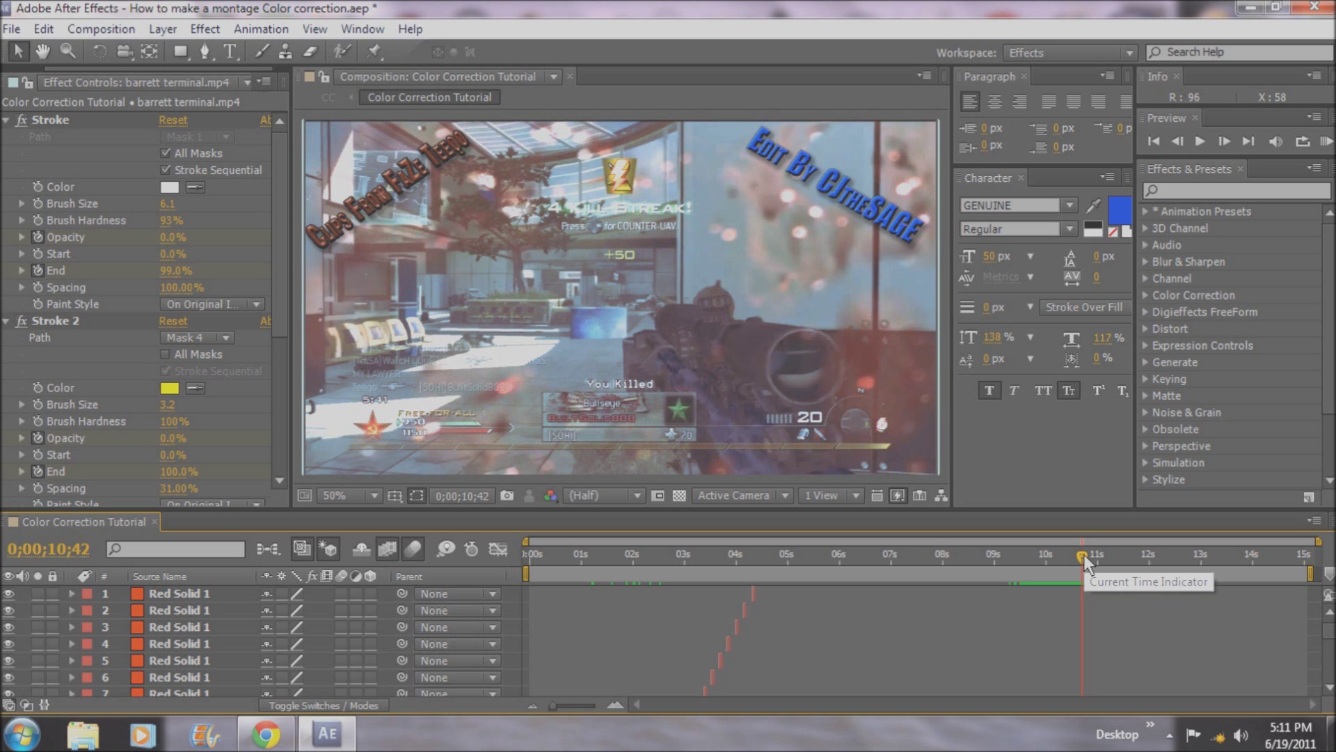
pyautogui.moveTo(1084, 554)
pyautogui.mouseDown()
pyautogui.moveTo(1014, 550)
pyautogui.moveTo(1107, 559)
pyautogui.mouseUp()
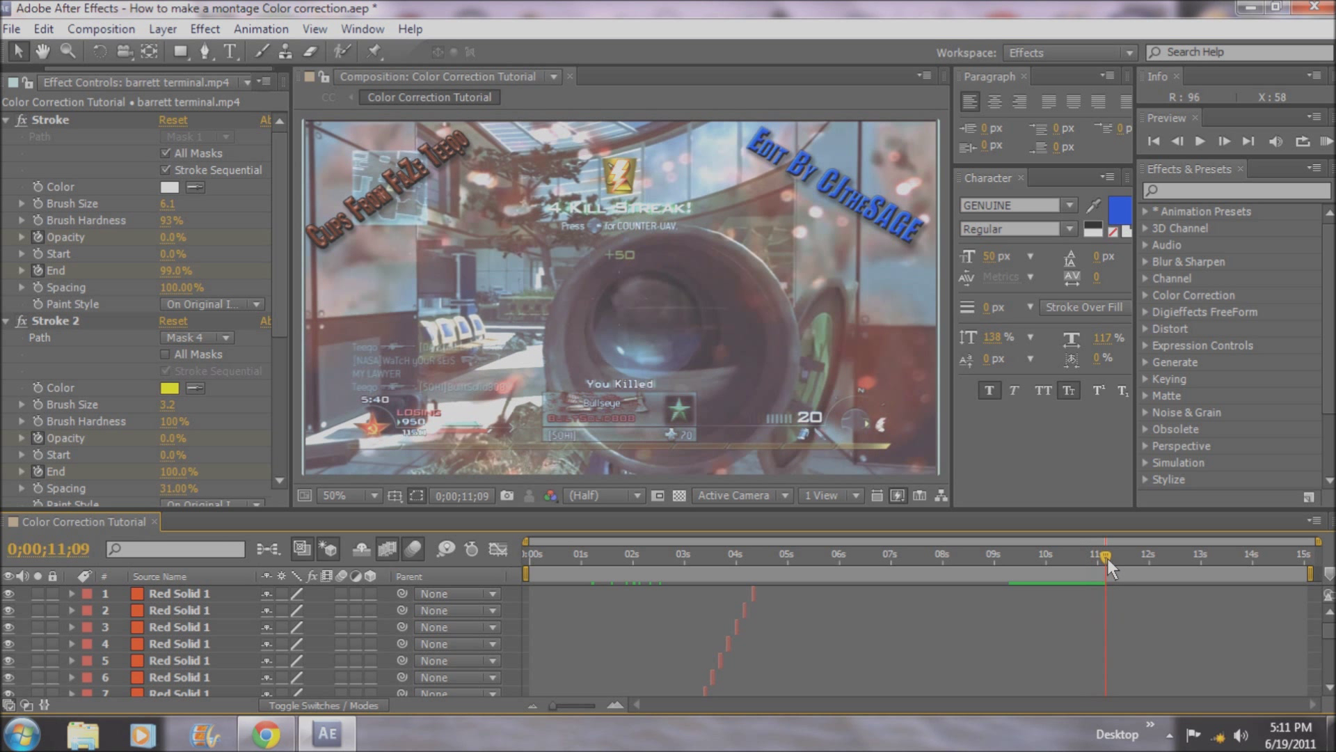
pyautogui.scroll(-1, 1022, 619)
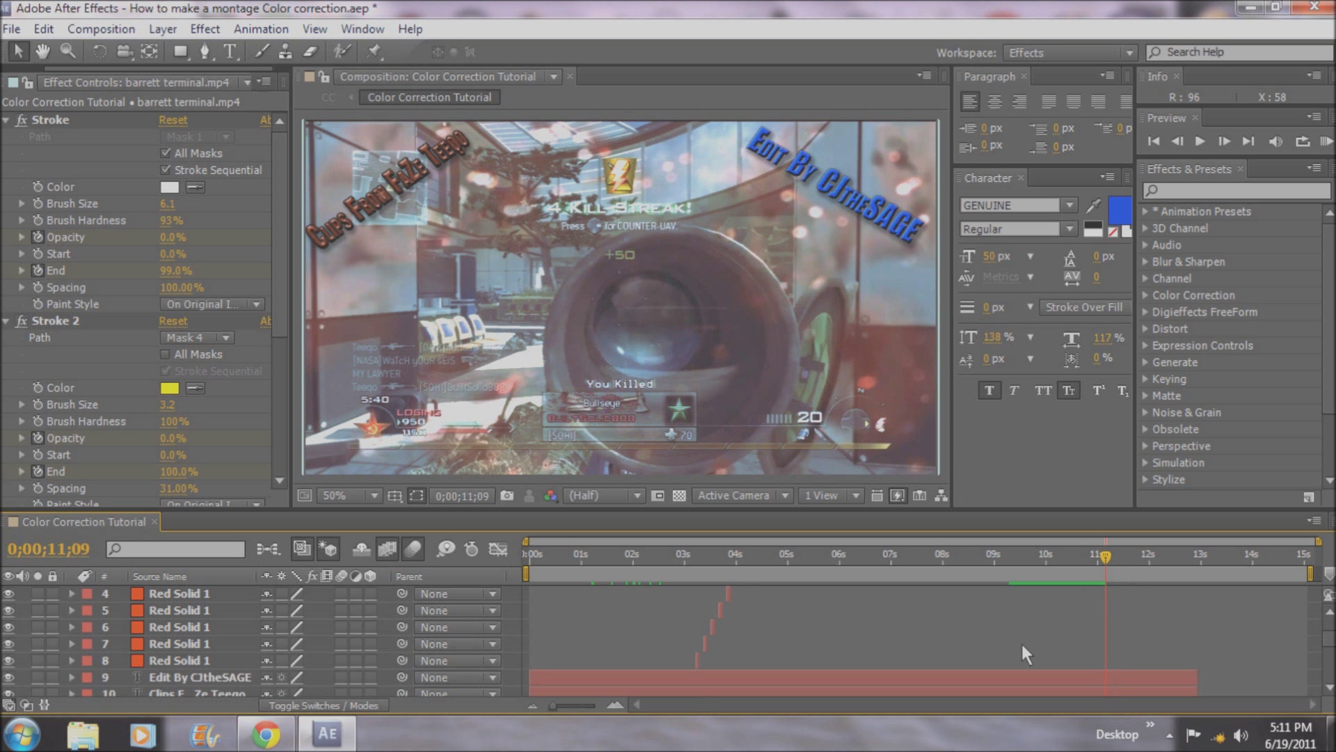
pyautogui.scroll(-2, 1041, 662)
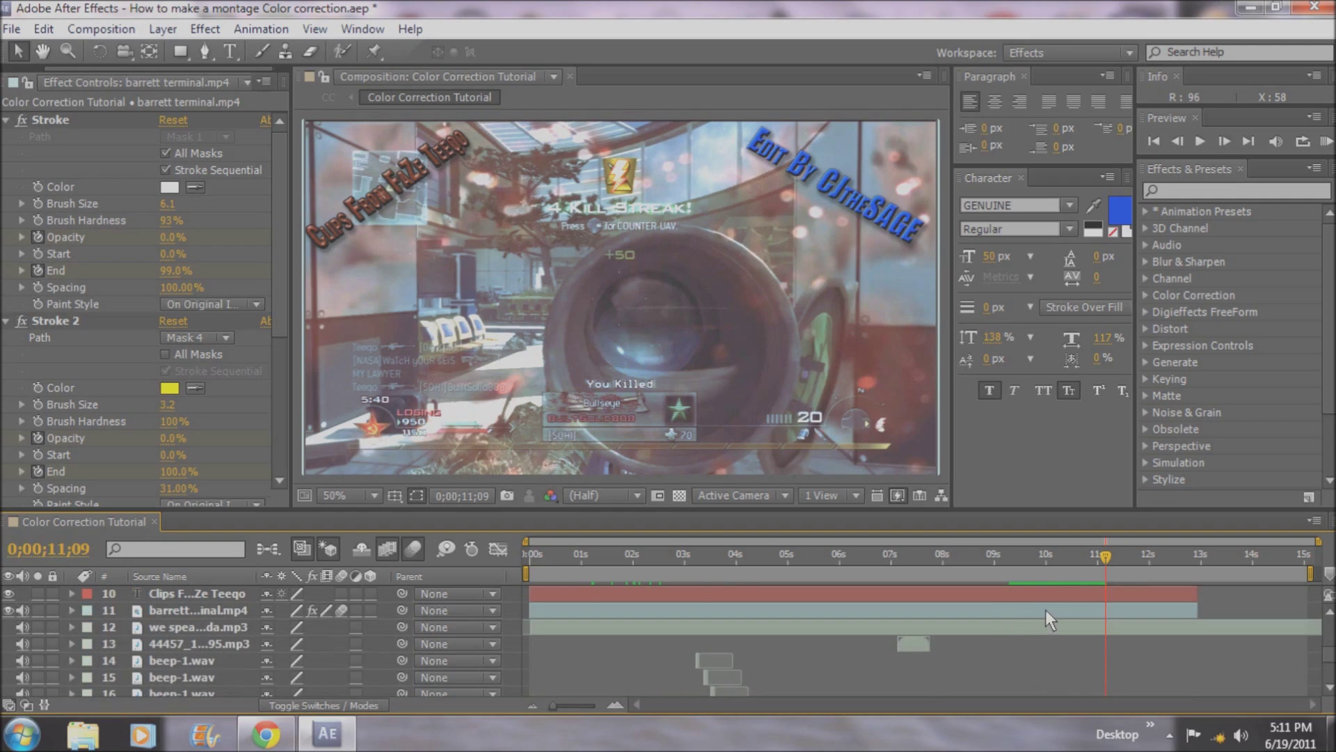